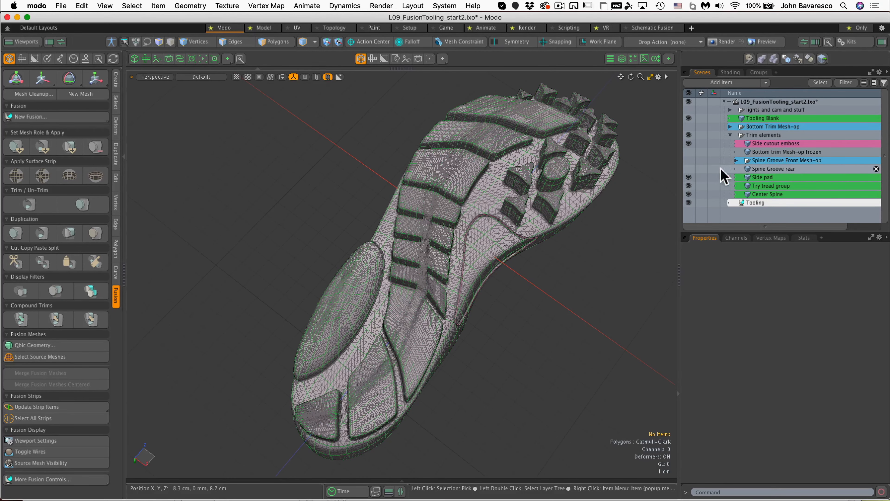
Make the Spine Groove rear mesh visible and set its Y position to 0 mm
left_click(689, 169)
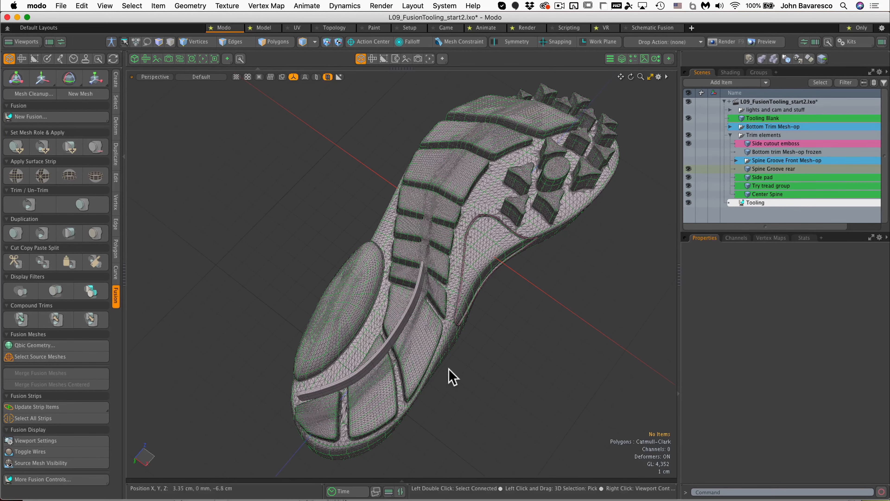
left_click_drag(449, 369, 451, 326, "ctrl+alt")
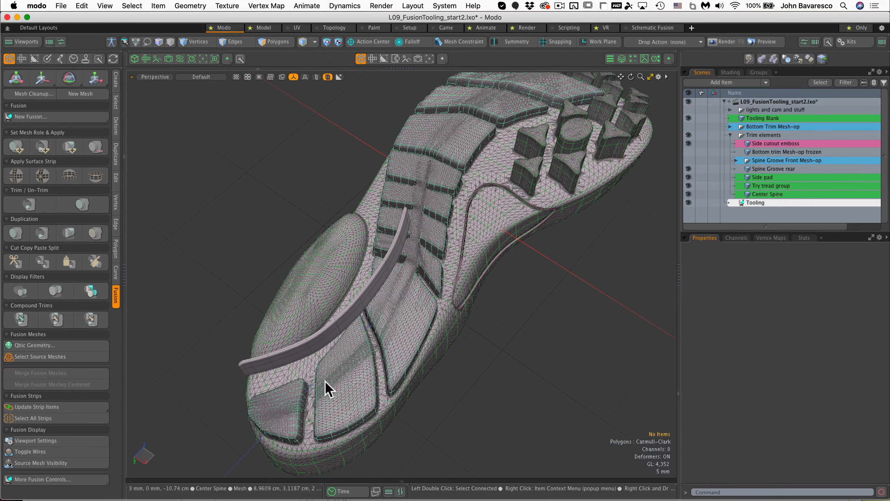
left_click_drag(413, 382, 526, 278, "ctrl+alt")
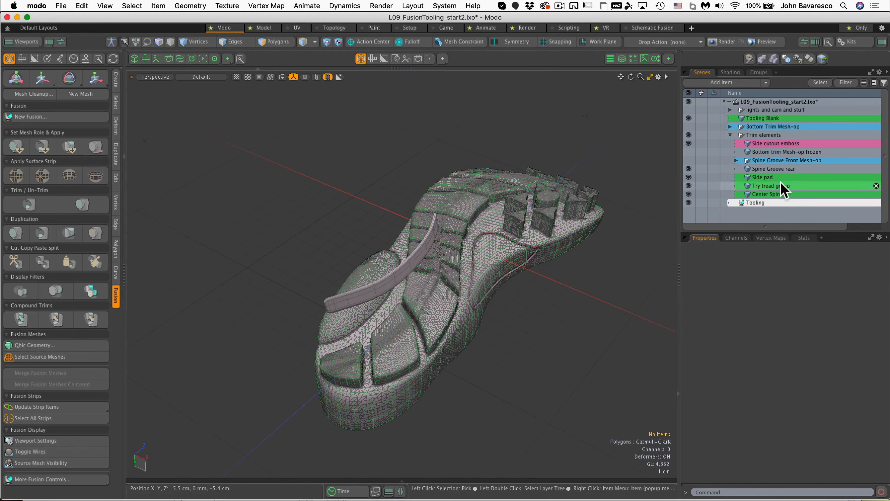
left_click(777, 169)
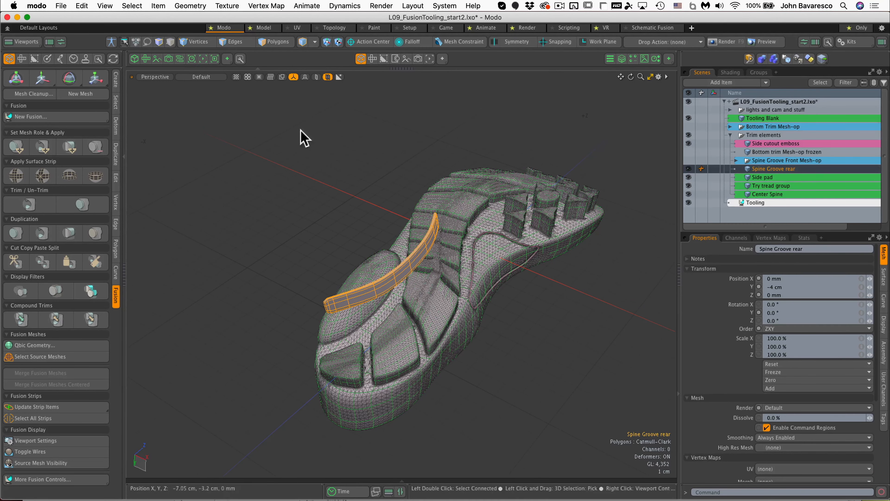
left_click(773, 287)
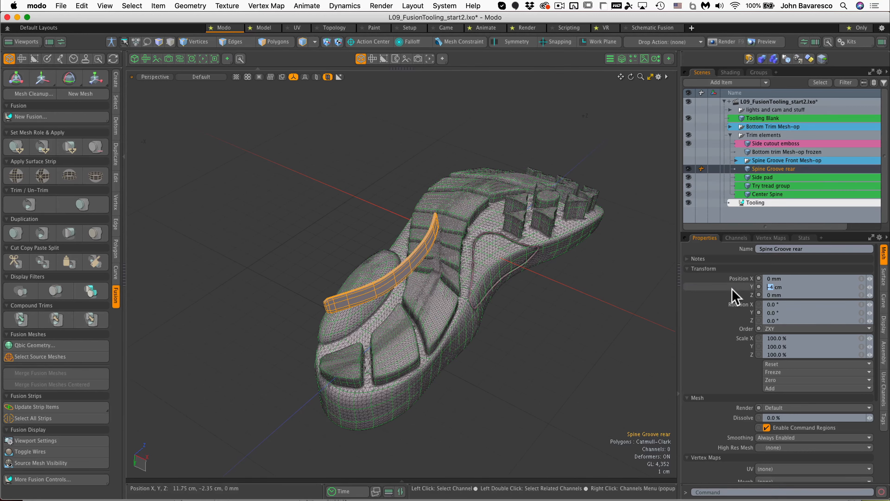
key("Return")
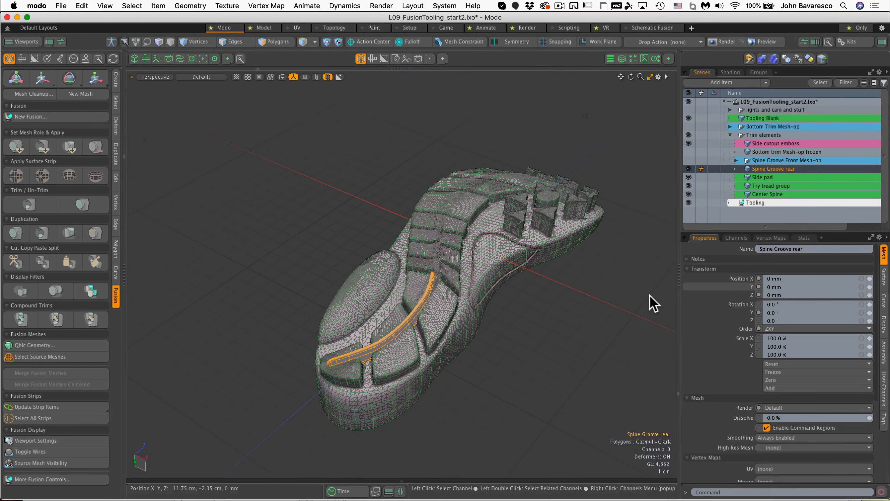
Apply the Spine Groove rear mesh as a subtractive trim on the Center Spine mesh
left_click_drag(405, 332, 675, 304, "ctrl+alt")
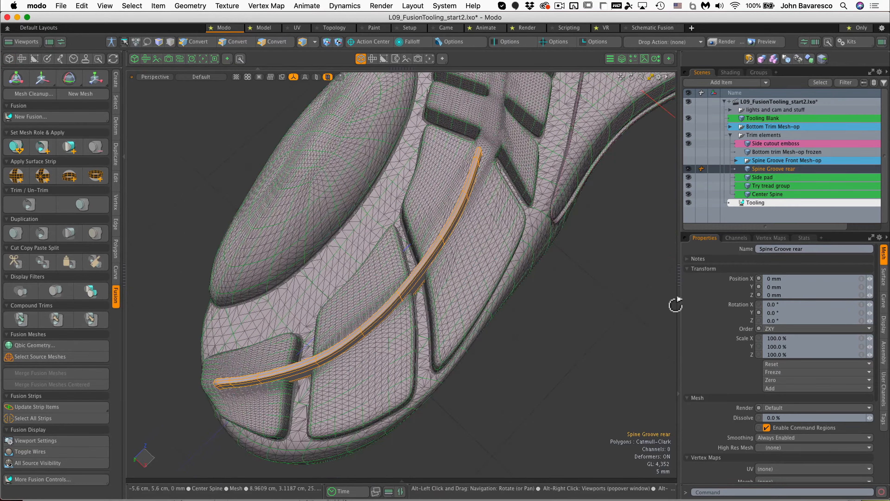
left_click_drag(433, 277, 511, 233, "alt")
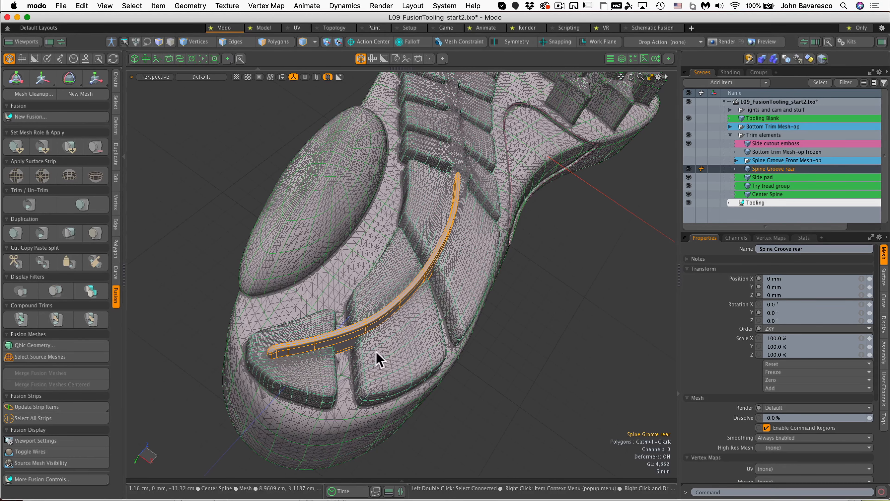
key("shift")
left_click(376, 359, "shift")
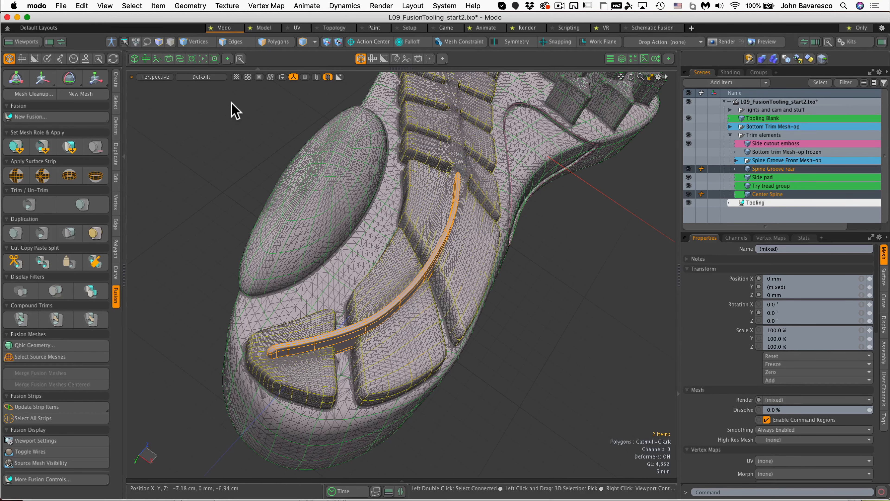
left_click(44, 147)
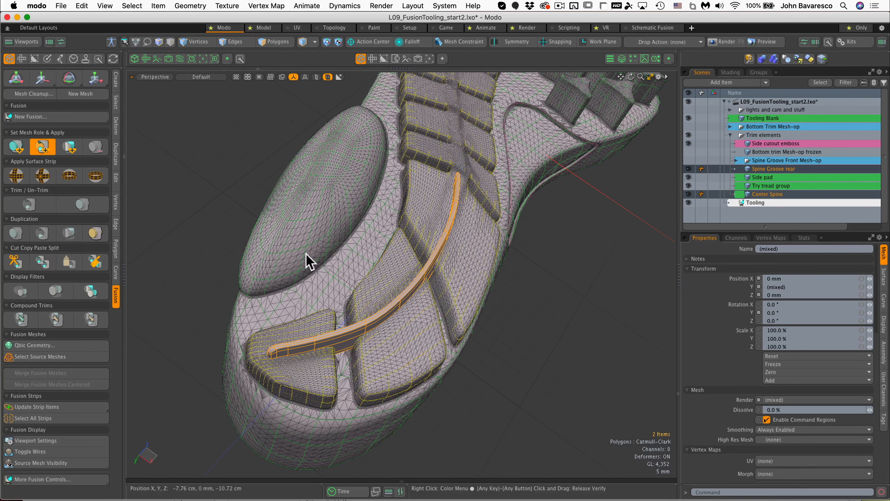
left_click_drag(405, 330, 466, 306, "ctrl+alt")
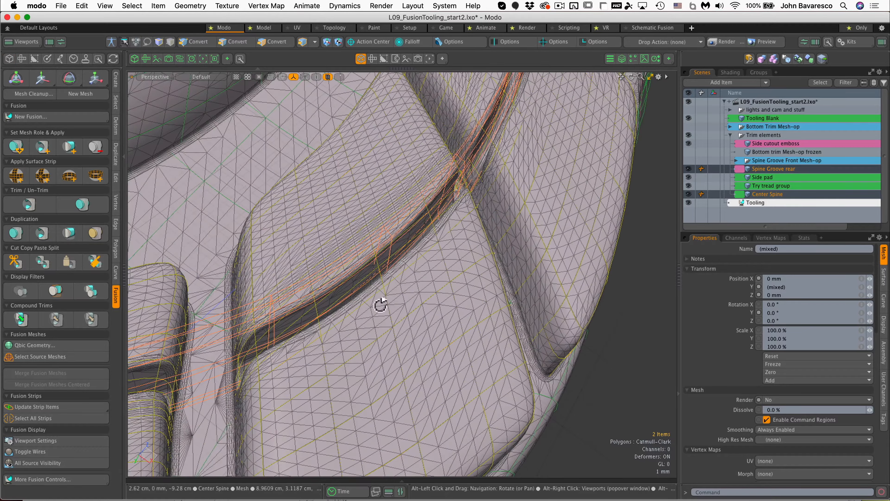
left_click_drag(380, 305, 403, 337, "alt")
Show the Spine Groove Front Mesh-op to view its shape over the forefoot treads, and hide it again
left_click_drag(403, 338, 487, 253, "alt+shift")
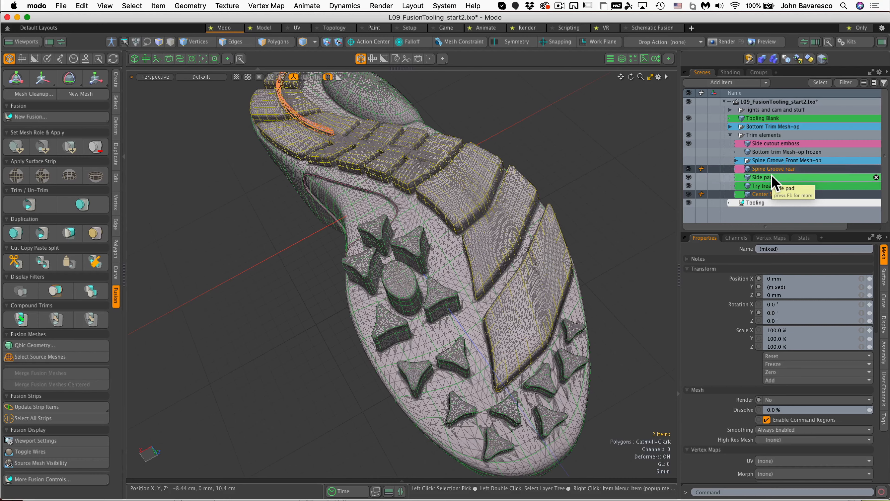
left_click(785, 161)
left_click(689, 160)
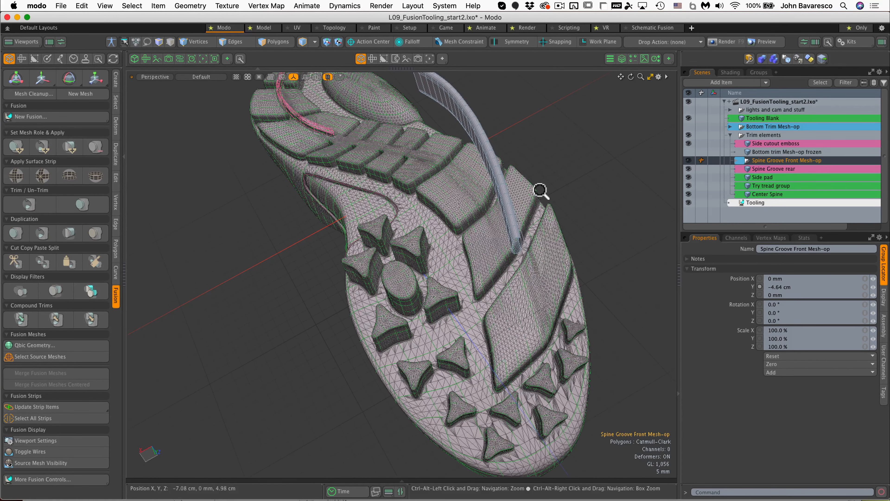
left_click_drag(540, 190, 539, 323, "alt")
left_click(689, 161)
Create a new mesh item among the trim elements and set the mesh constraint to Background
left_click_drag(570, 258, 535, 225, "alt")
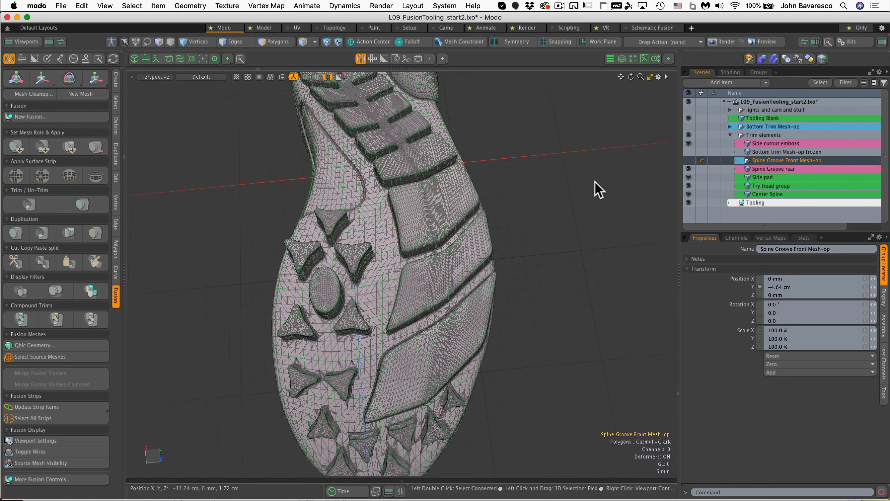
key("n")
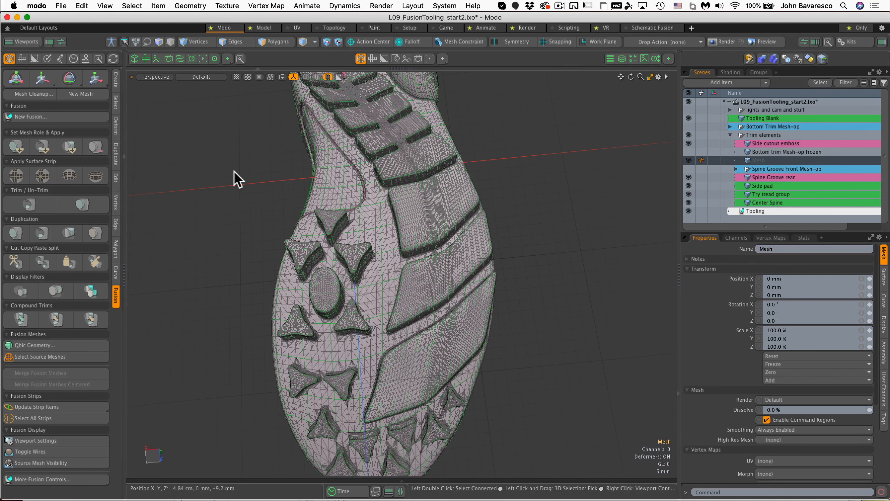
left_click(116, 273)
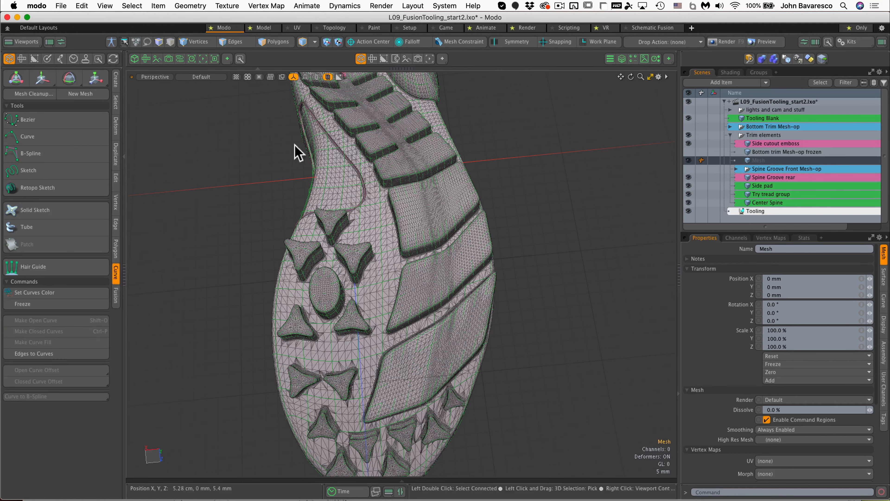
left_click(458, 42)
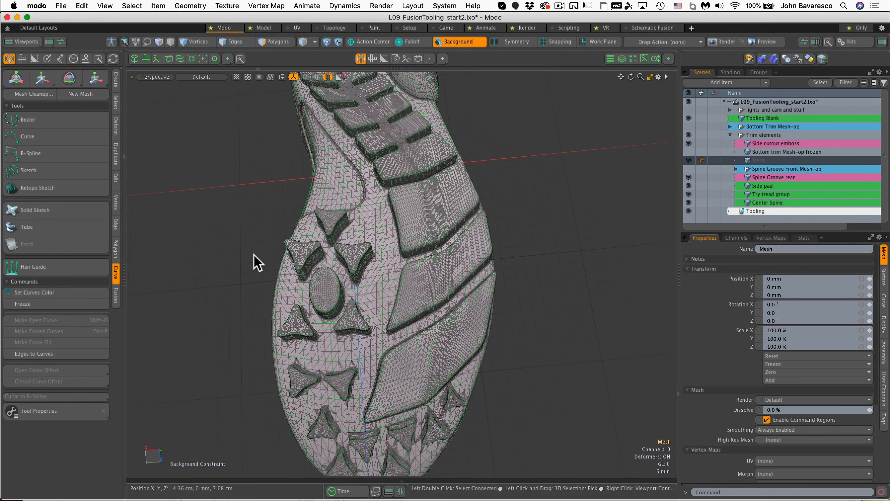
Draw a three-point curve in the Bottom view, running lengthwise over the three large forefoot treads of the Center Spine
left_click(57, 137)
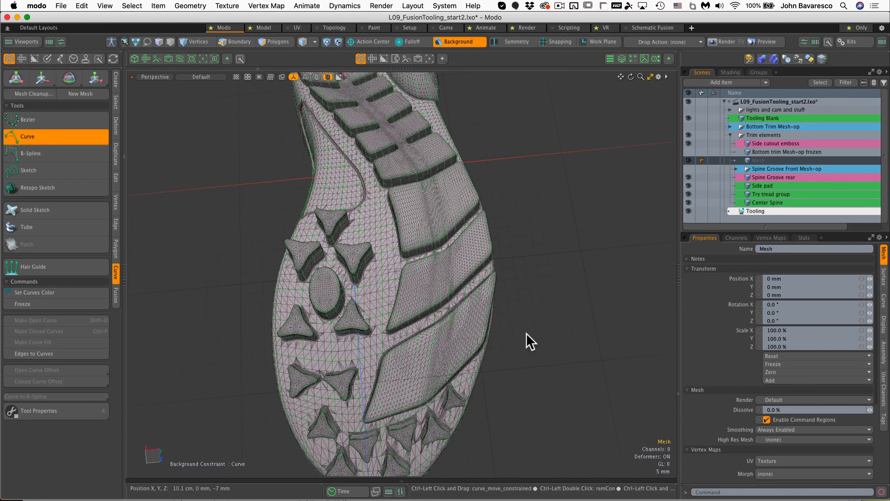
key("ctrl+space")
left_click(529, 370)
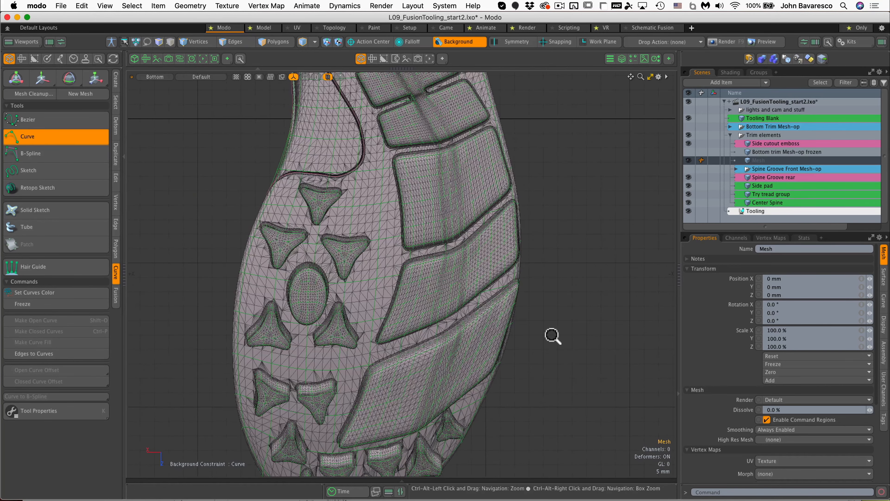
left_click_drag(553, 336, 550, 319, "ctrl+alt")
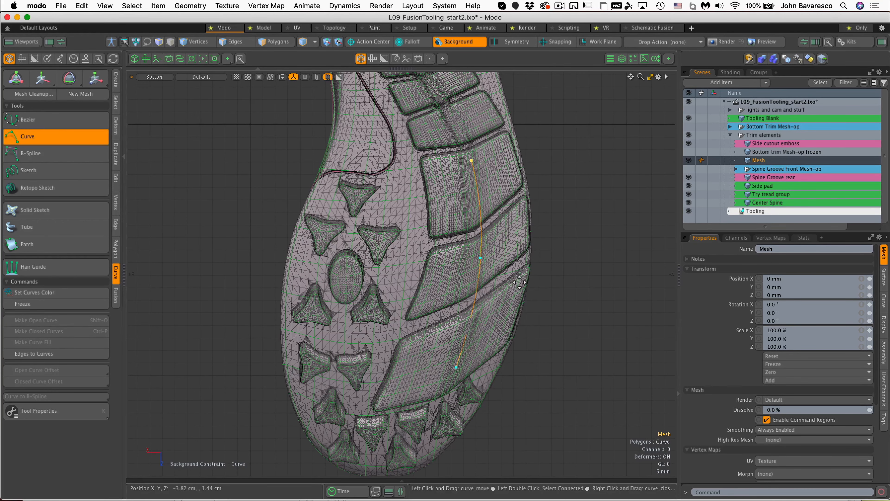
key("space")
left_click_drag(508, 295, 523, 289, "ctrl+alt")
Turn off the background mesh constraint and move the curve mesh away from the sole to a Y position of about -8.09 mm
key("ctrl+space")
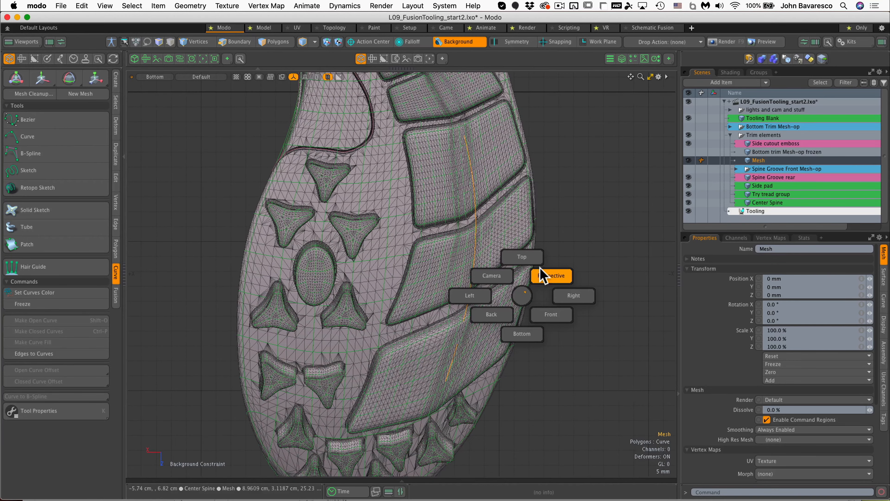
left_click(546, 276)
left_click_drag(511, 332, 412, 272, "alt")
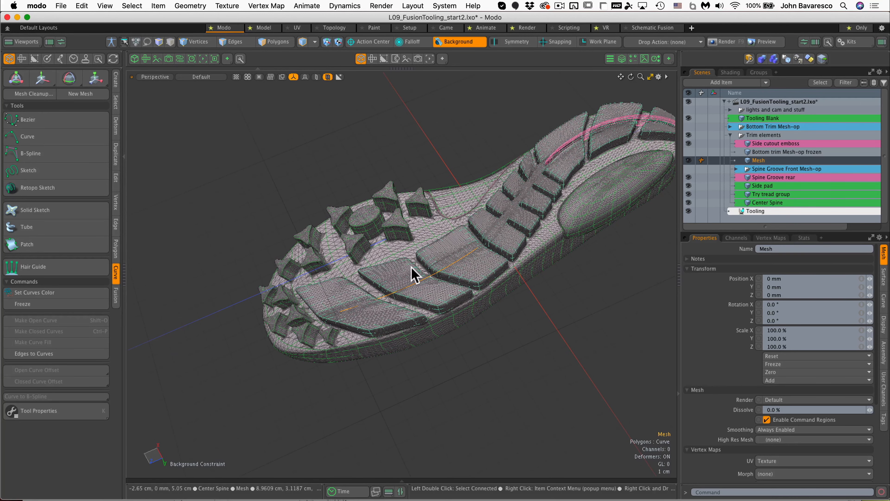
key("w")
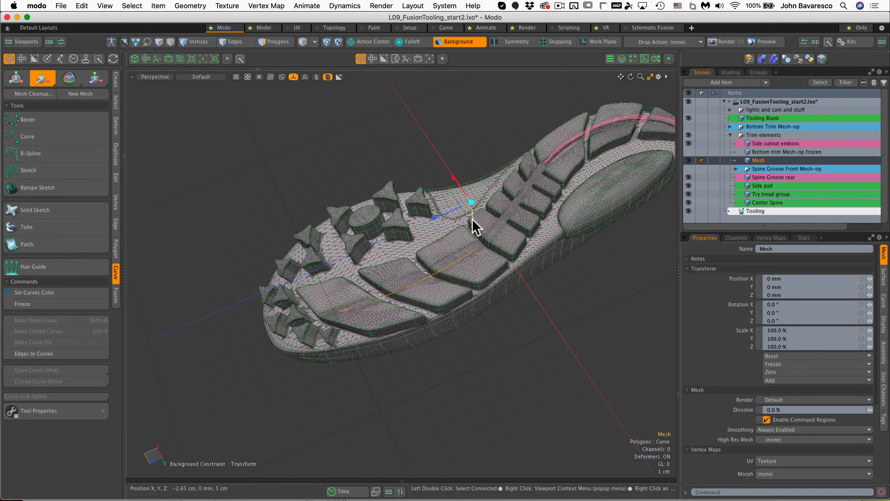
left_click_drag(472, 218, 473, 228)
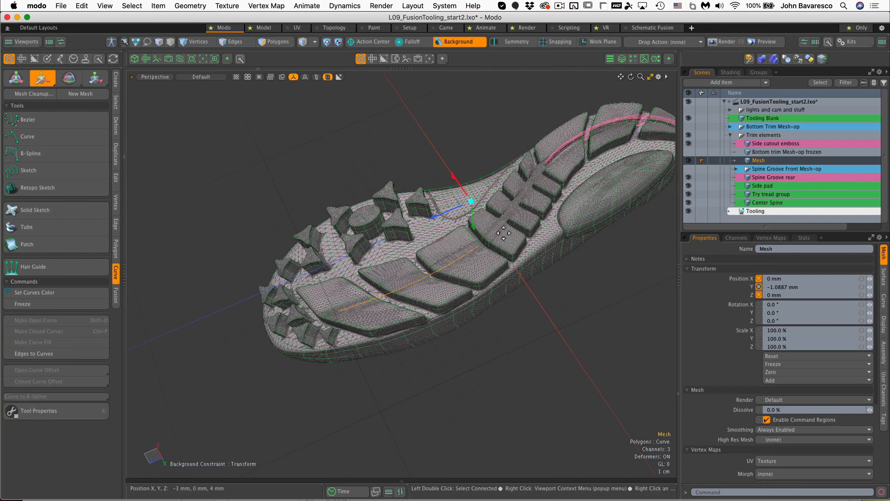
left_click(475, 43)
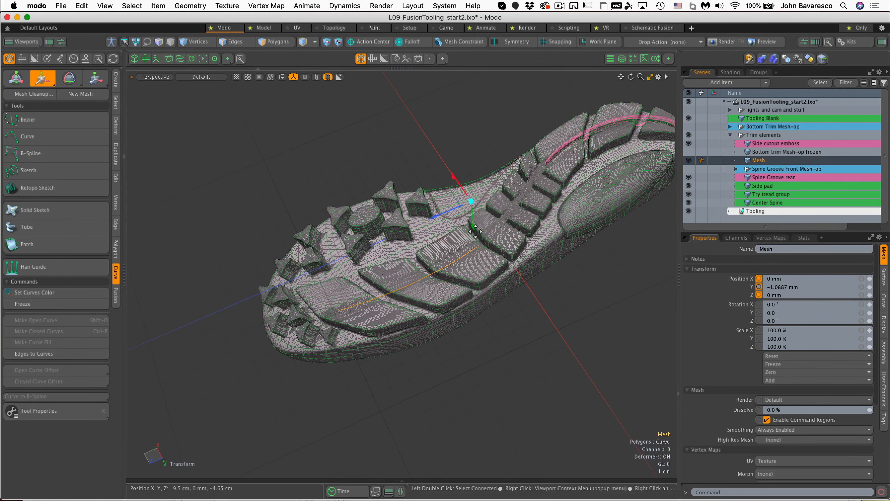
left_click_drag(469, 221, 357, 174, "ctrl+alt")
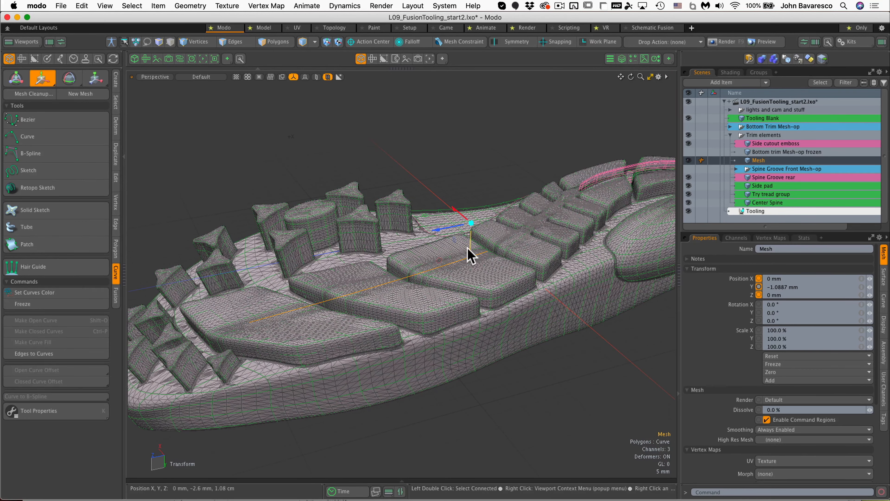
left_click_drag(469, 254, 470, 238)
left_click_drag(426, 260, 383, 396, "ctrl+alt")
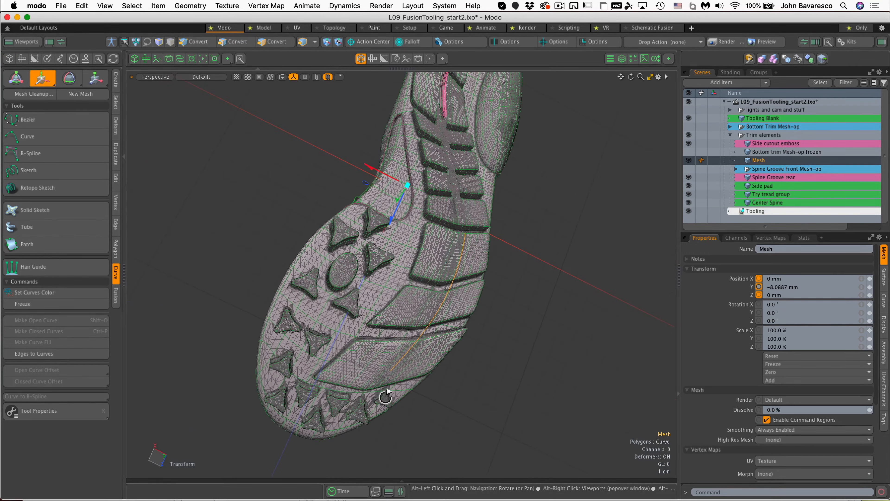
key("space")
Select the curve polygon and, with the Curve tool in the Bottom view, move its toe-end point just past the frontmost tread's edge
left_click(273, 43)
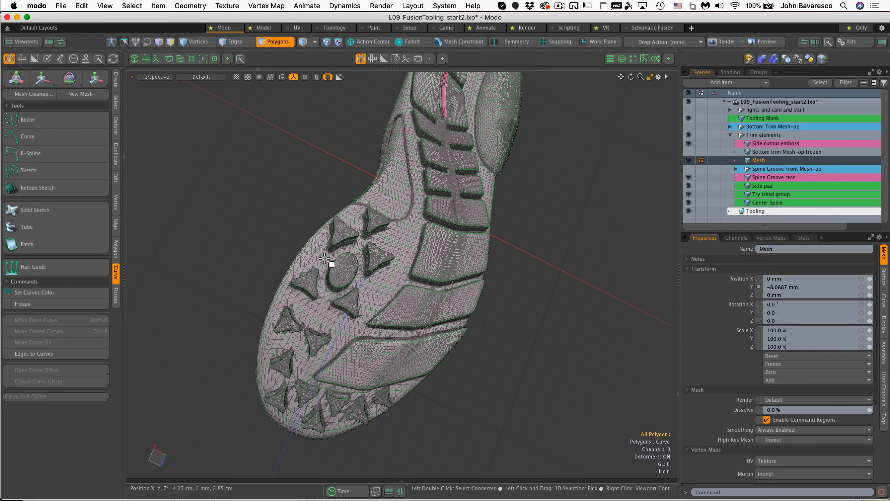
left_click(402, 356)
key("c")
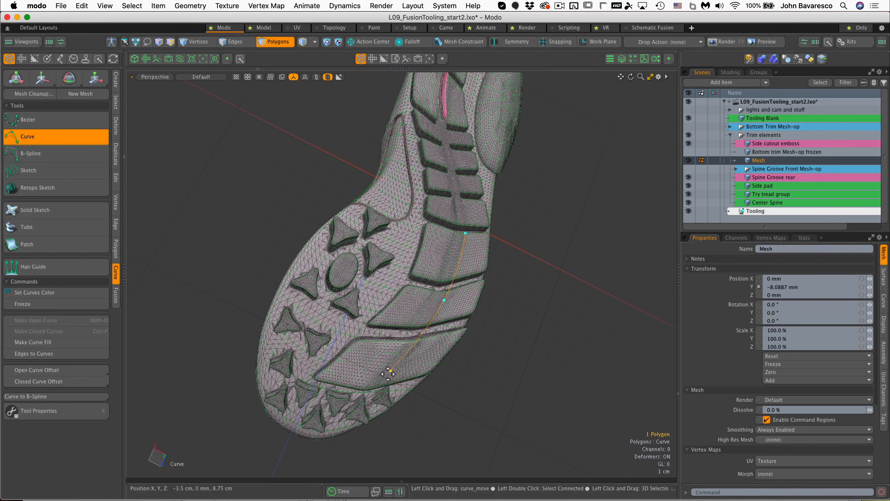
key("ctrl+space")
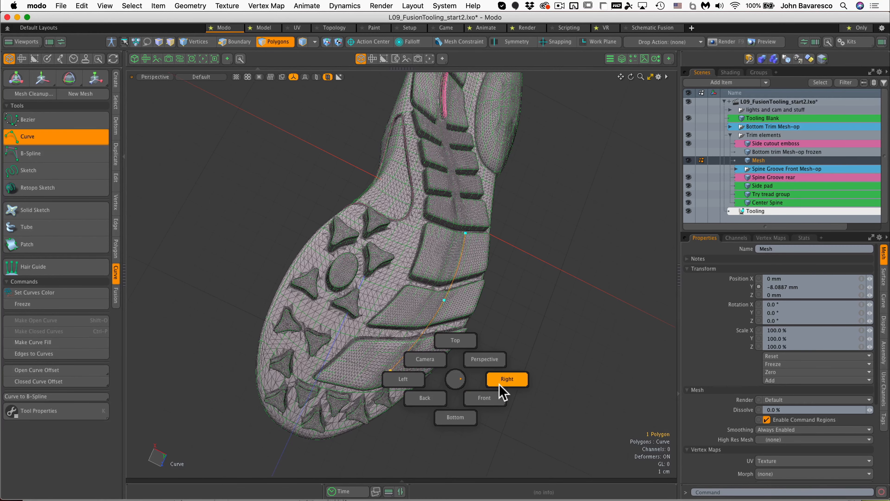
left_click(455, 417)
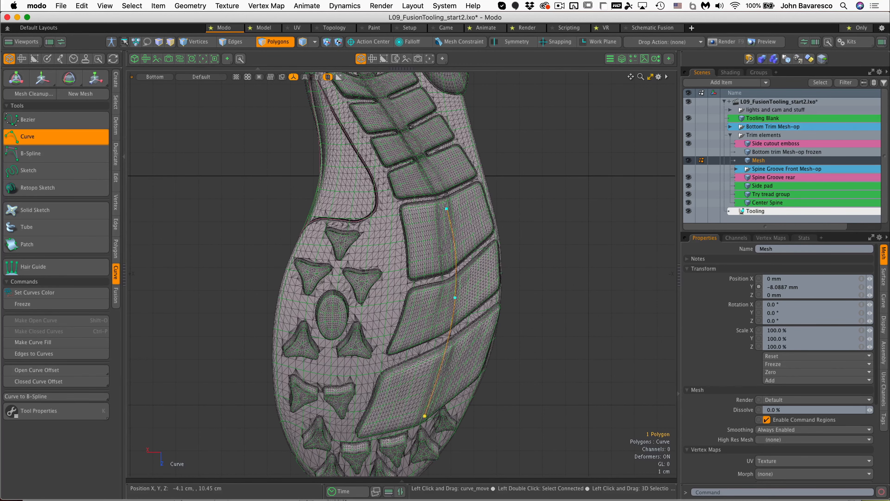
scroll(426, 419, "up", 6)
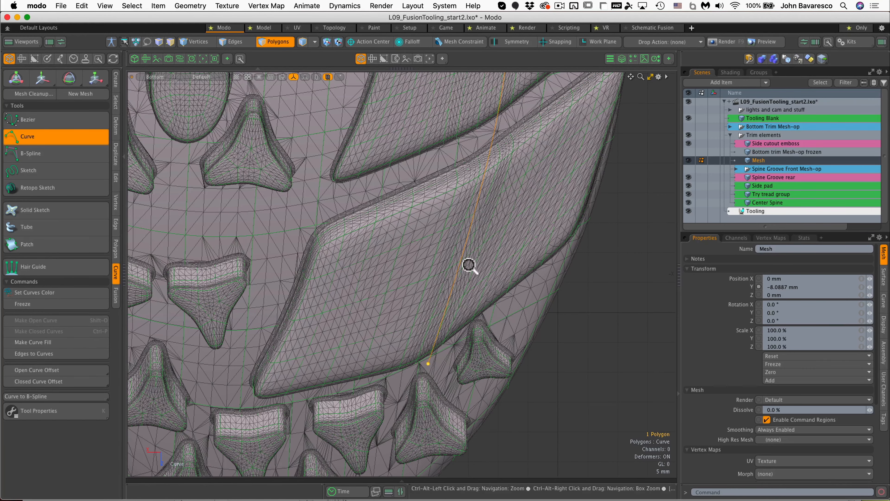
left_click_drag(469, 265, 439, 265, "ctrl+alt")
Move the curve's rear end point into the gap behind the third large forefoot tread
left_click_drag(481, 228, 477, 364, "alt")
left_click_drag(508, 207, 485, 355, "alt")
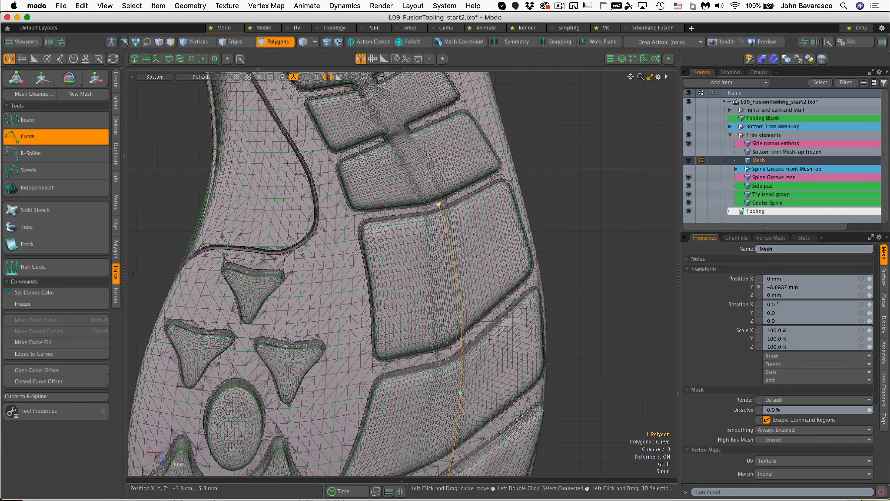
scroll(451, 217, "up", 4)
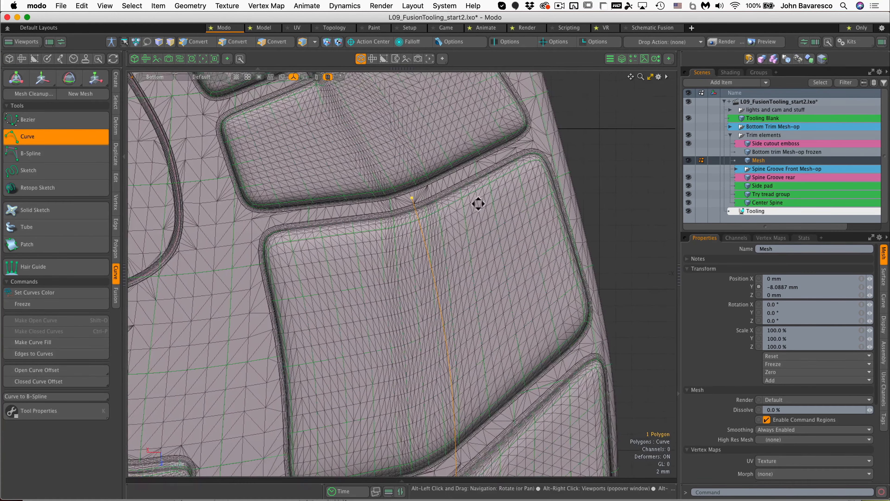
left_click_drag(477, 202, 433, 199, "alt")
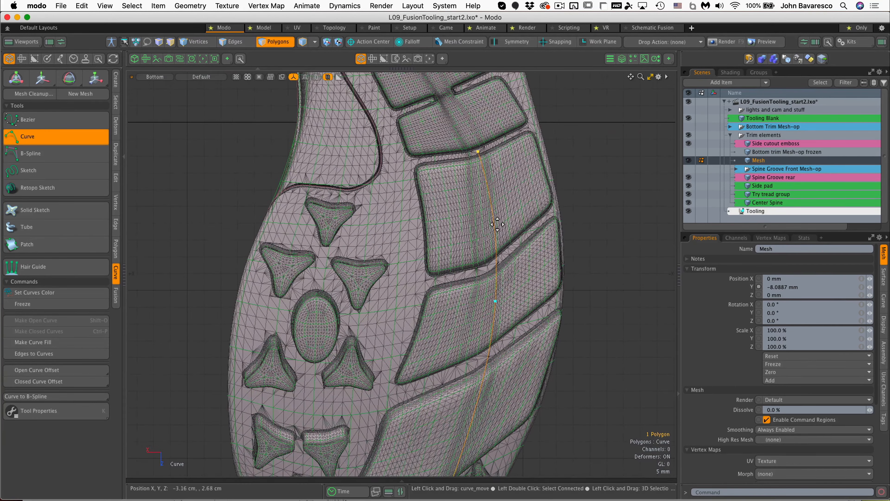
Return to the Perspective view, rename the curve mesh Front Groove Path, and move it to a Y position of -1.45 cm
left_click_drag(510, 265, 463, 289, "ctrl+alt")
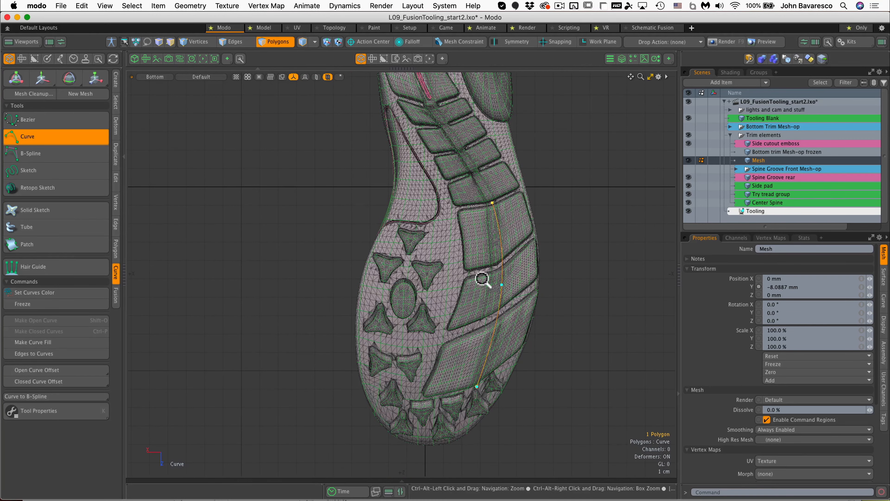
key("space")
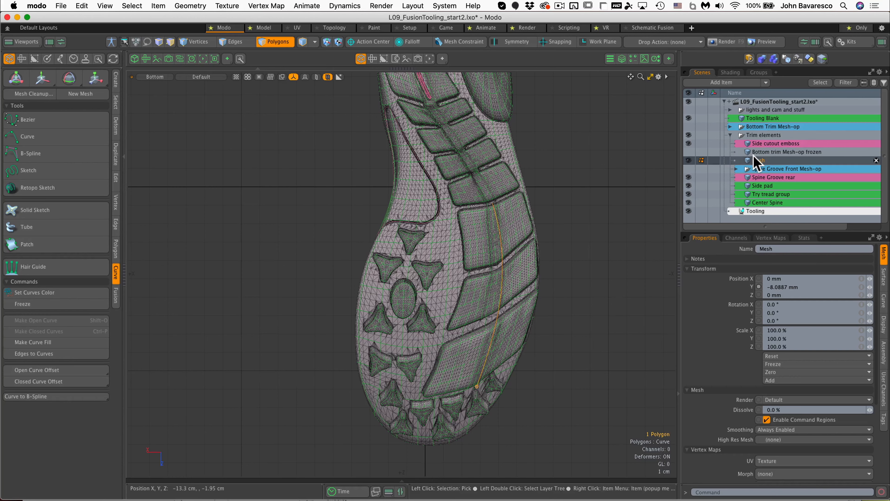
key("ctrl+space")
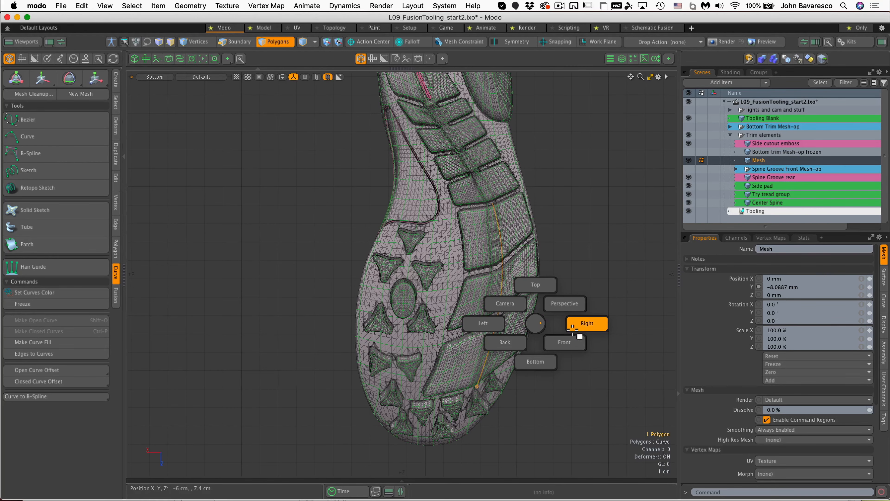
left_click(562, 308)
left_click_drag(515, 342, 441, 237, "alt")
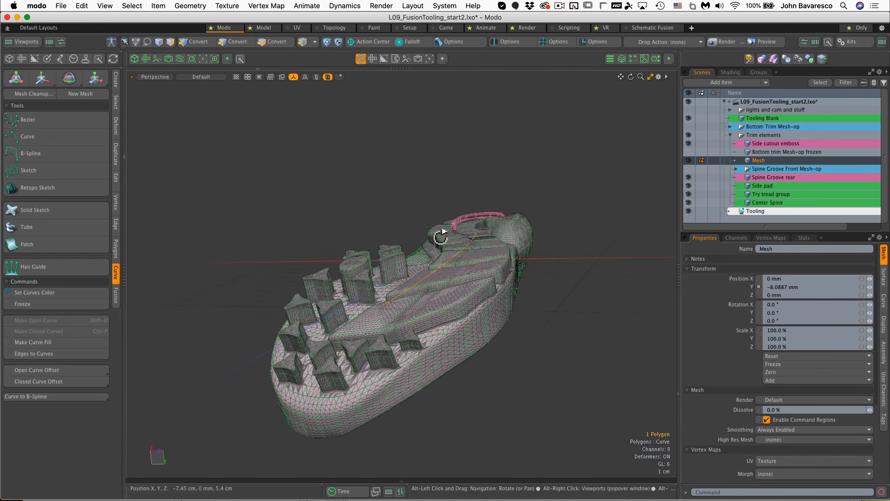
left_click(778, 249)
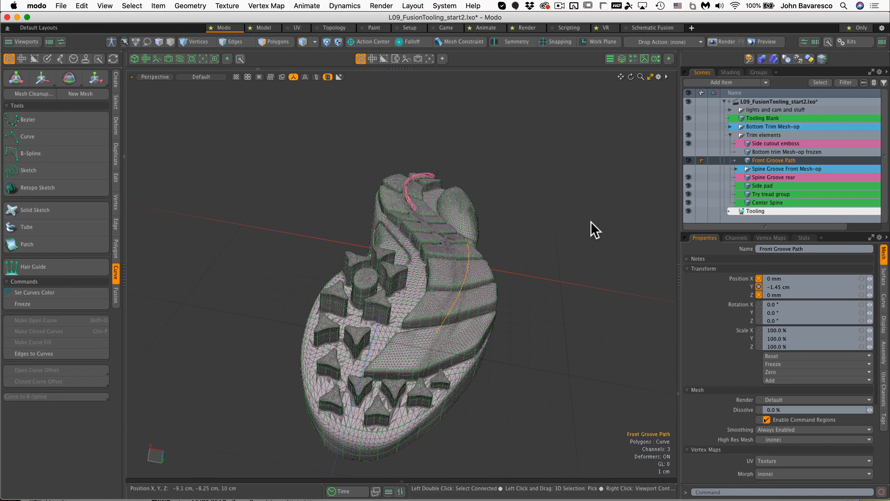
Create a new mesh item and show its mesh operations stack beside the sole
key("n")
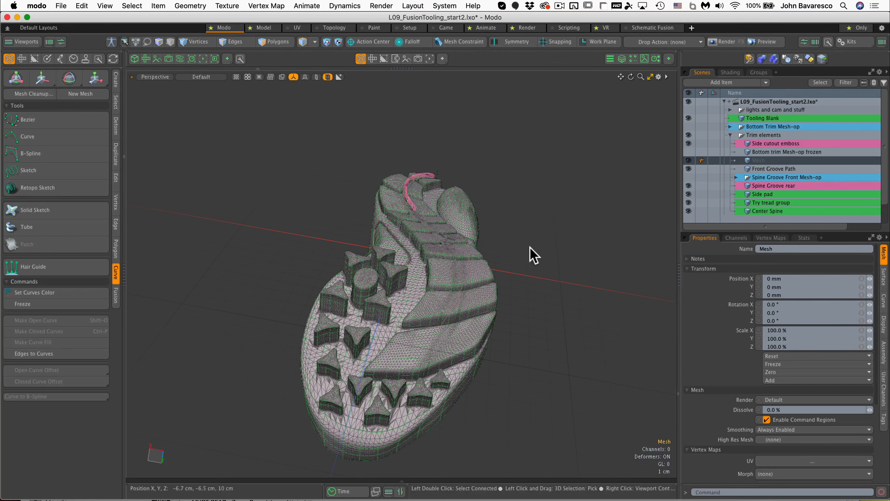
left_click_drag(463, 274, 425, 303, "alt")
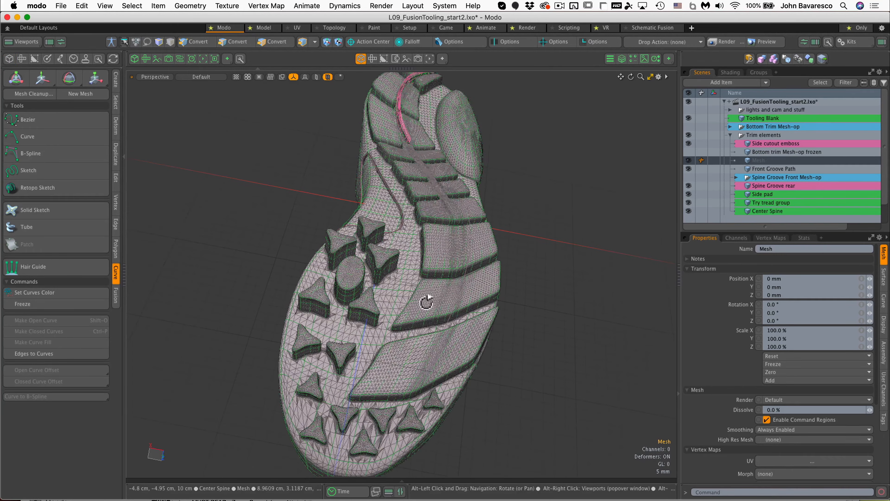
left_click(622, 60)
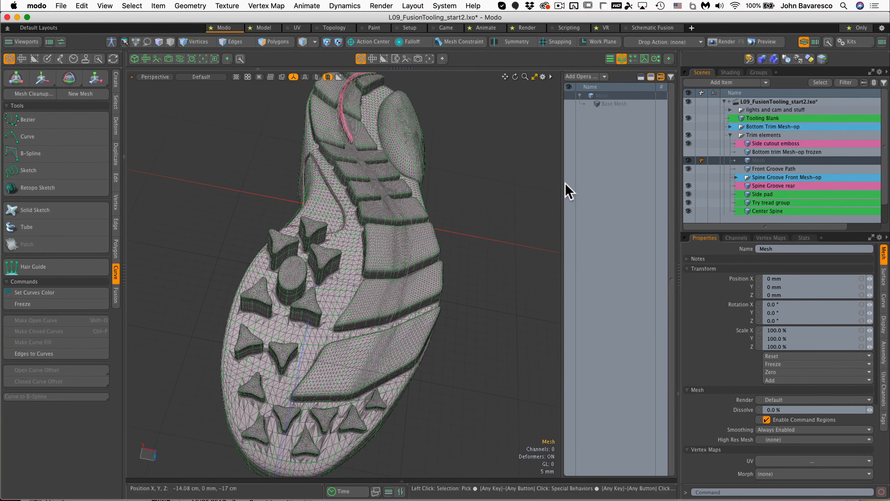
left_click_drag(562, 186, 554, 188)
left_click_drag(510, 213, 471, 260, "ctrl+alt")
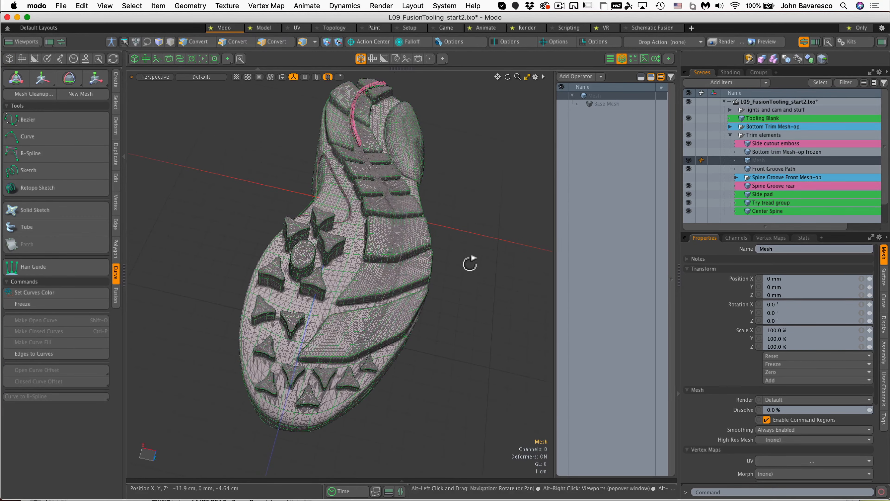
Add an Ellipse curve mesh operation to the new mesh
left_click(590, 78)
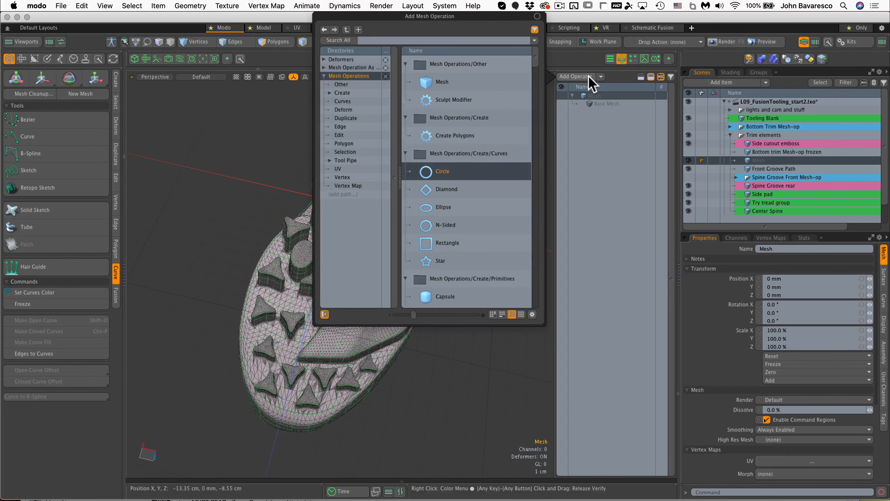
left_click(443, 208)
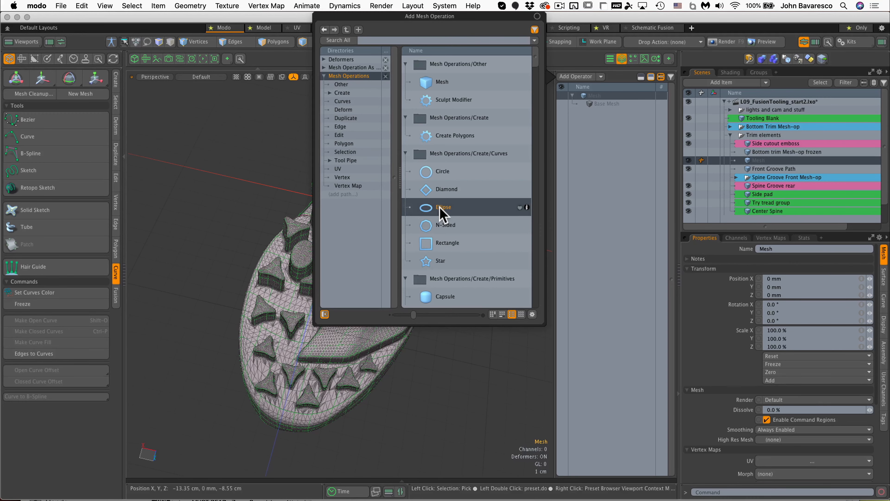
double_click(530, 207)
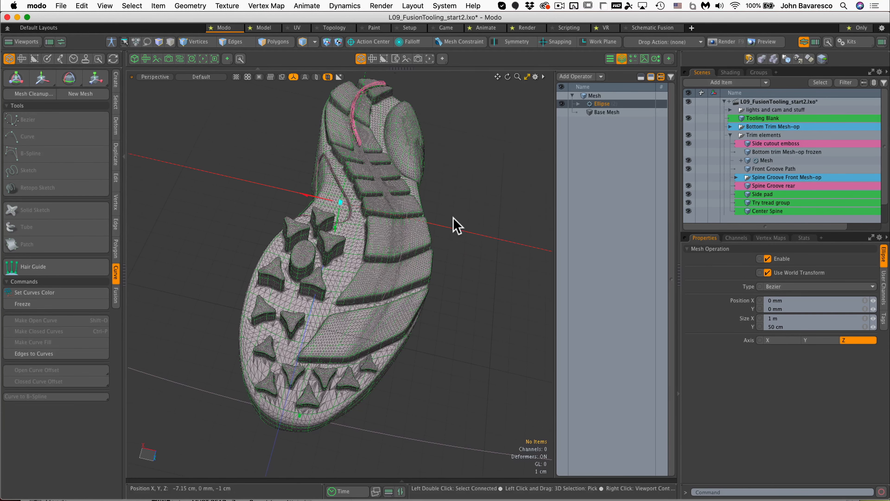
Size the ellipse to about 3.1 cm in X and 14.3 cm in Y, and move it to about X 4.85 cm, beside the sole
left_click_drag(454, 218, 439, 145, "ctrl+alt")
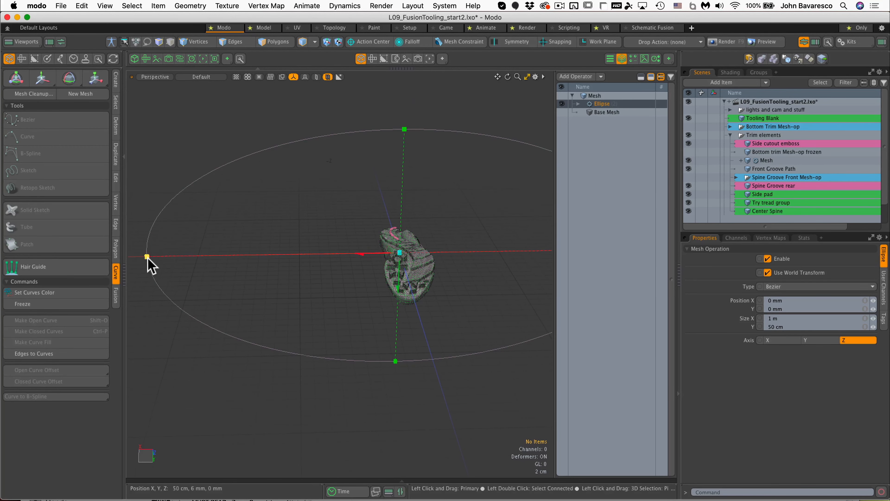
left_click_drag(150, 256, 331, 253)
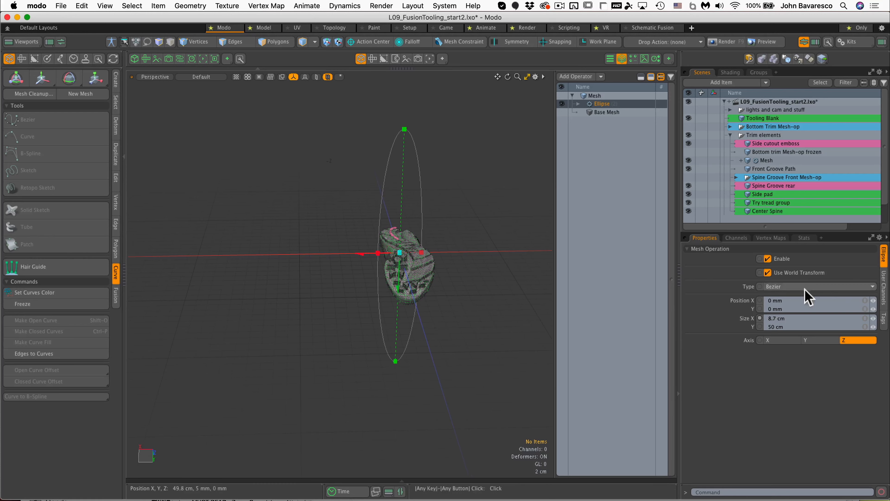
left_click_drag(431, 272, 437, 296, "ctrl+alt")
left_click_drag(436, 296, 388, 391, "alt+shift")
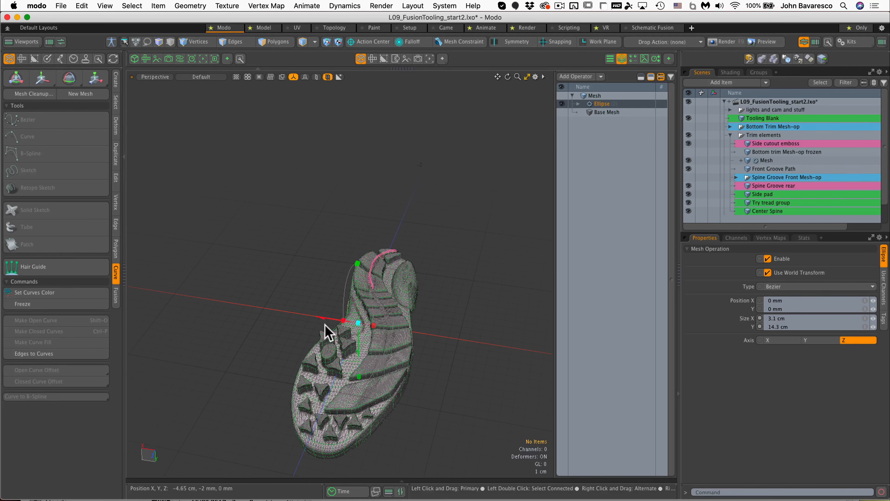
mouse_move(355, 312)
left_mouse_down("alt")
mouse_move(348, 325)
mouse_move(403, 324)
mouse_move(371, 320)
left_mouse_up("alt")
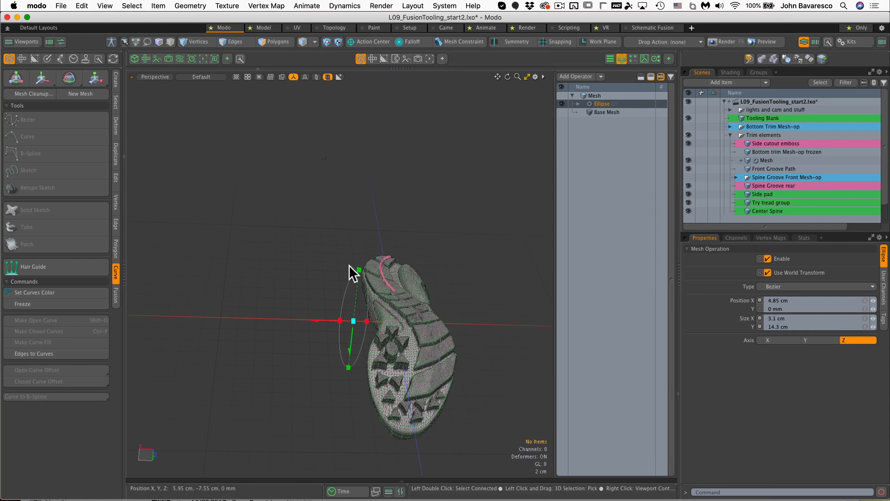
key("Escape")
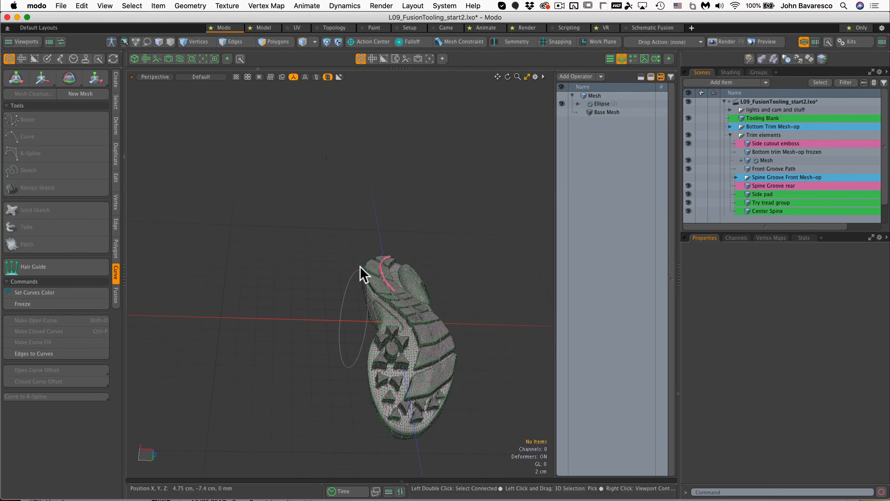
Add a Curve Extrude mesh operation above the ellipse, using Front Groove Path as its path
scroll(363, 275, "up", 10)
left_click(592, 76)
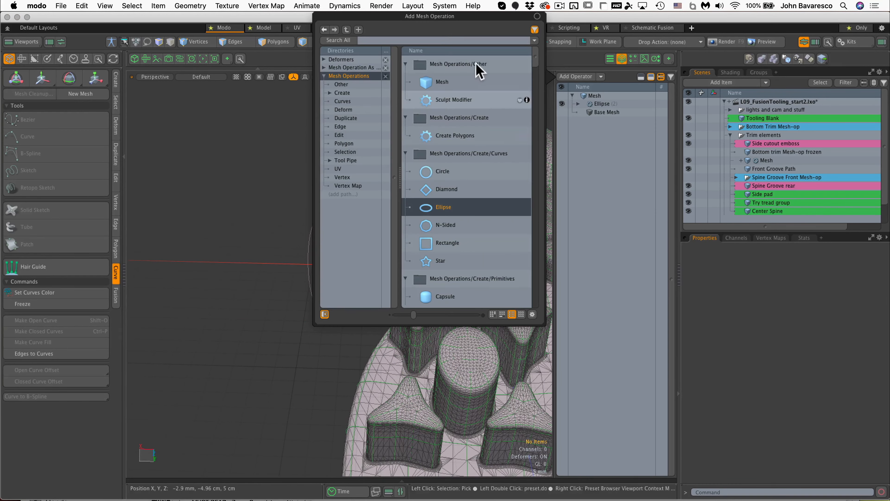
type("curve")
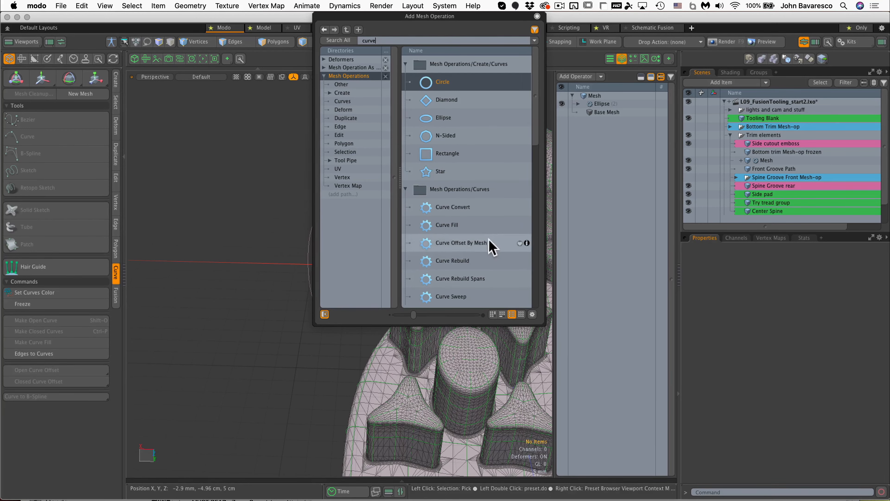
scroll(489, 245, "down", 3)
double_click(454, 262)
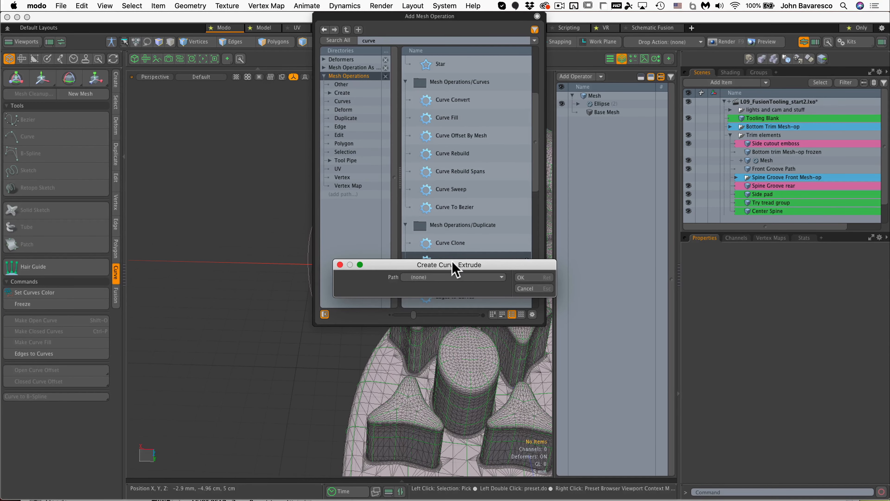
left_click(455, 277)
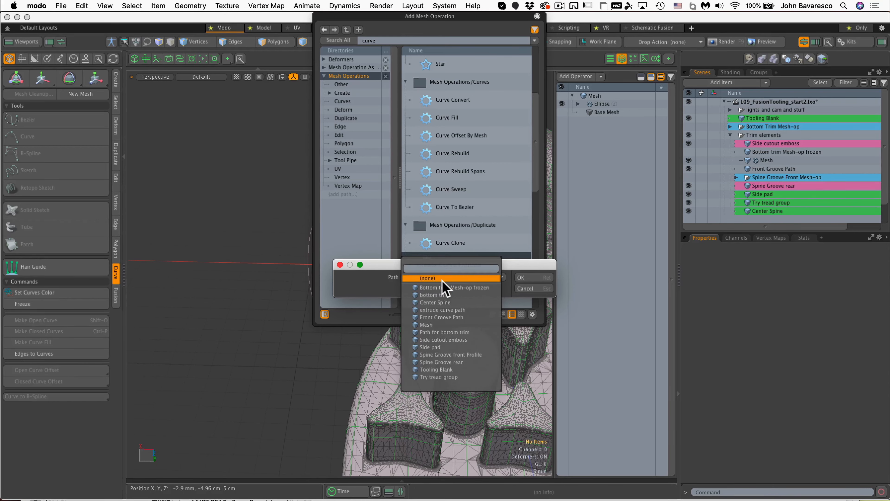
left_click(452, 311)
left_click(531, 278)
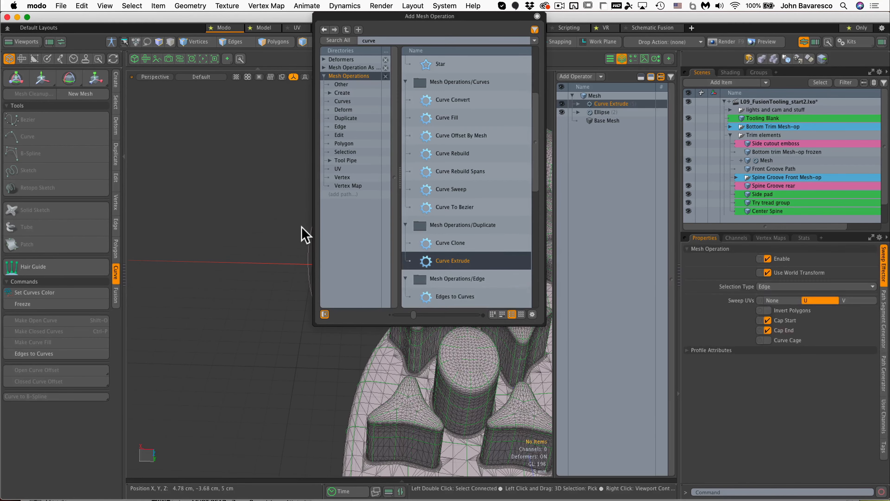
left_click(537, 16)
Turn off Cap Start and Cap End and turn on Invert Polygons for the Curve Extrude operation
left_click_drag(389, 193, 409, 258, "alt")
left_click(612, 105)
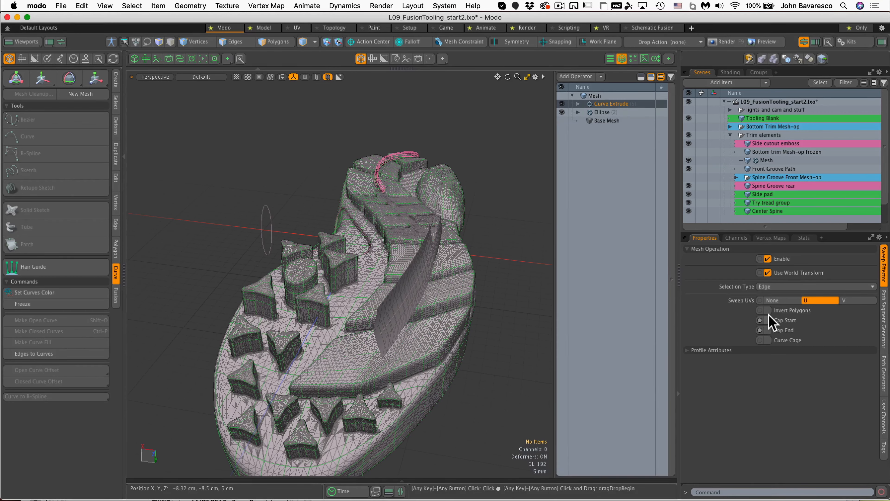
left_click(768, 310)
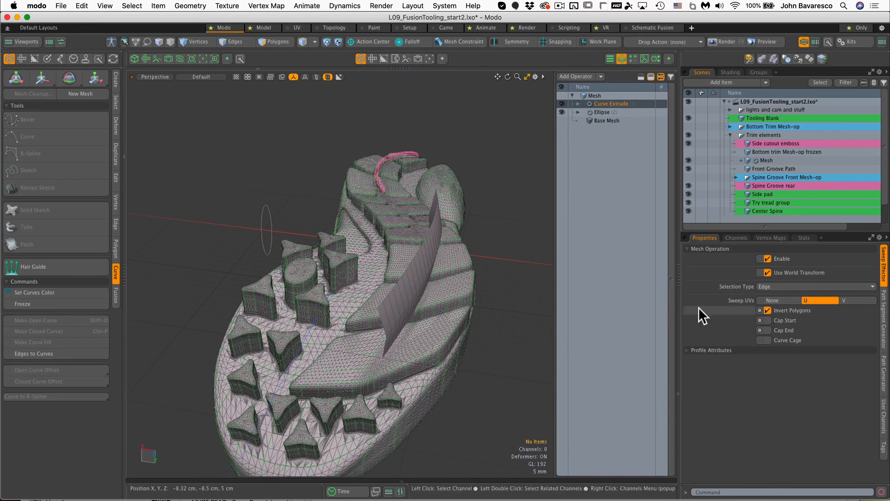
Set the Curve Extrude's Selection Type to Polygon and turn Invert Polygons off
left_click(793, 287)
left_click(793, 297)
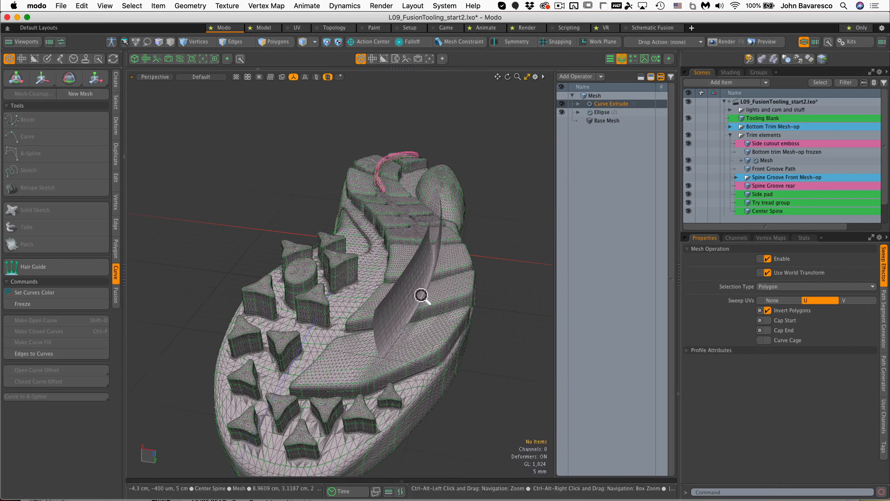
left_click_drag(422, 294, 463, 255, "alt")
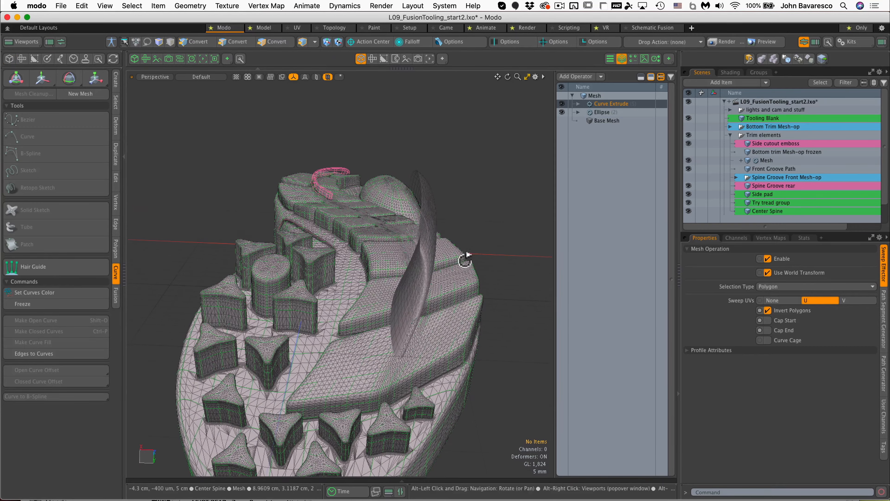
left_click(767, 311)
left_click_drag(441, 286, 284, 366, "alt")
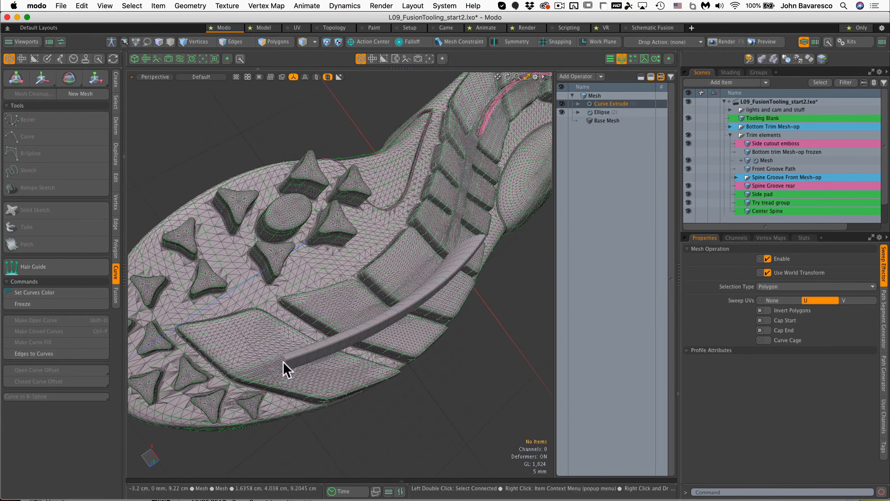
Select the curve polygon of Front Groove Path and activate the Curve tool with its toe-end point picked
left_click(773, 169)
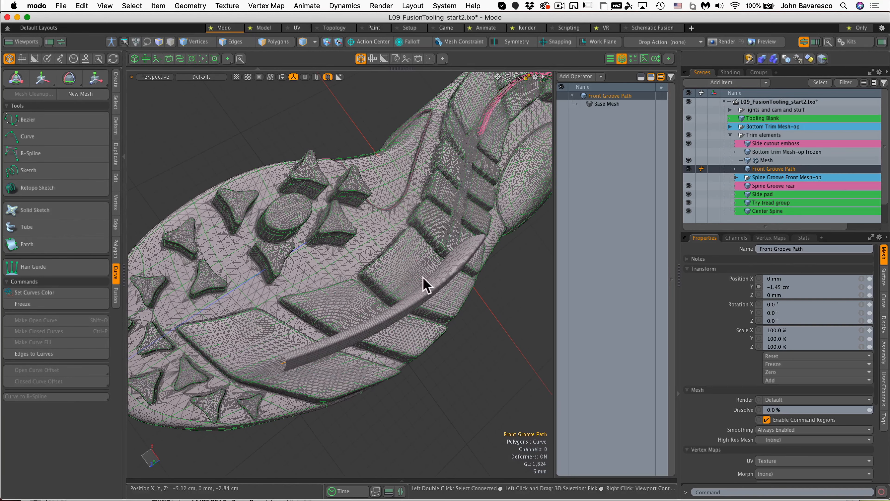
left_click(276, 43)
double_click(283, 362)
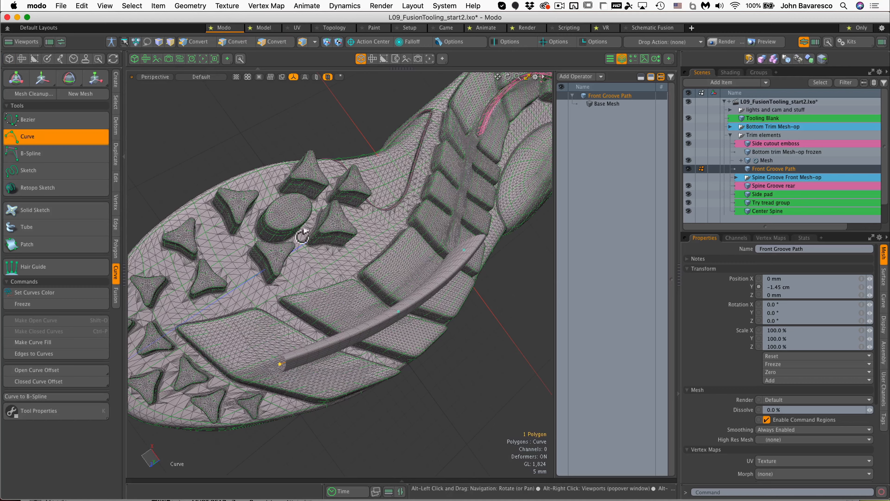
Reposition the heel-end and middle points of Front Groove Path in side view so the extruded ellipse follows the tread surface
left_click_drag(300, 233, 227, 151, "alt")
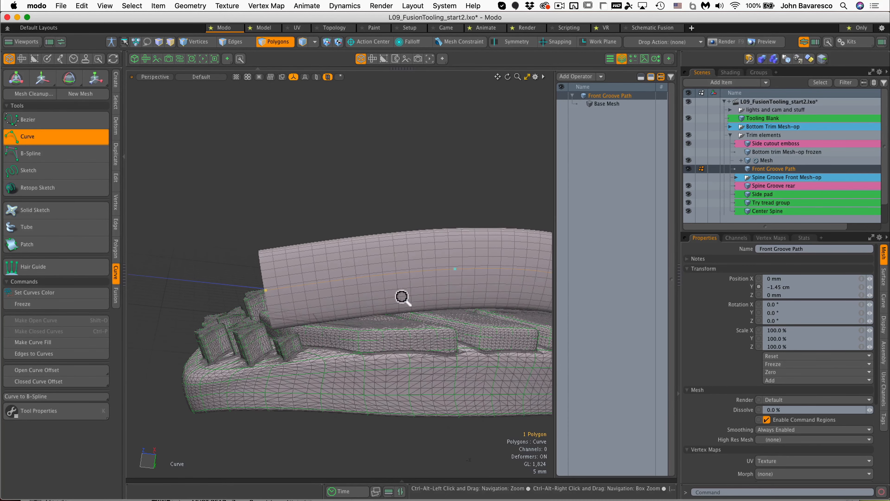
left_click_drag(403, 298, 310, 261, "ctrl+alt")
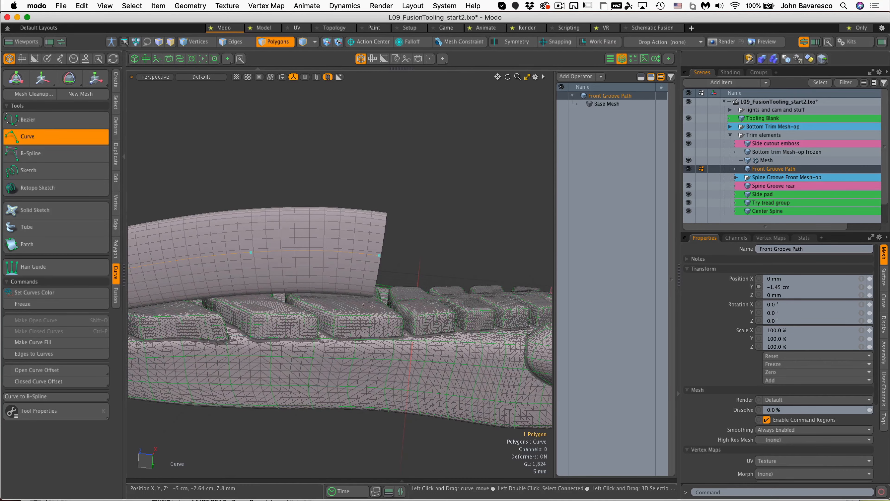
scroll(388, 256, "up", 4)
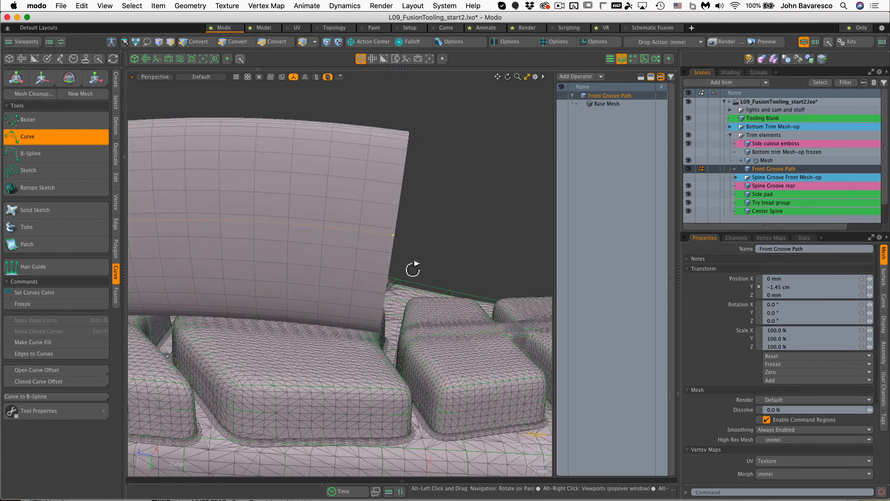
left_click_drag(414, 269, 347, 298, "alt")
left_click_drag(347, 298, 326, 223, "ctrl+alt")
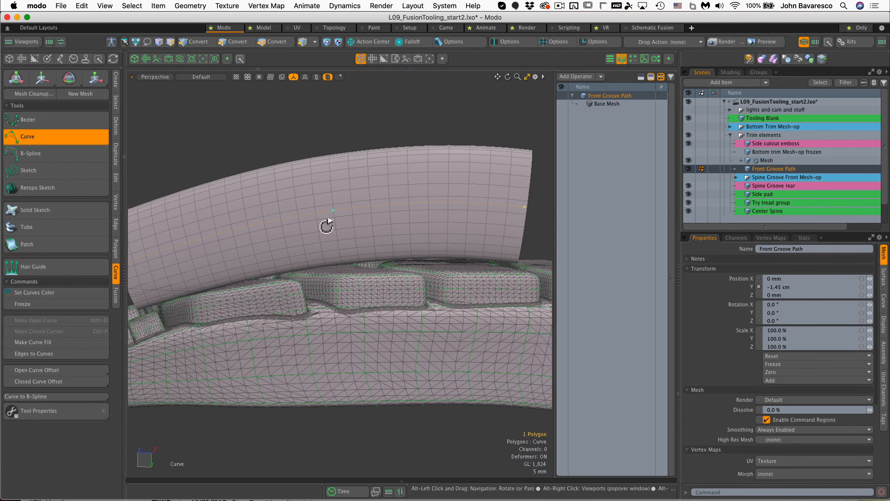
left_click(332, 214)
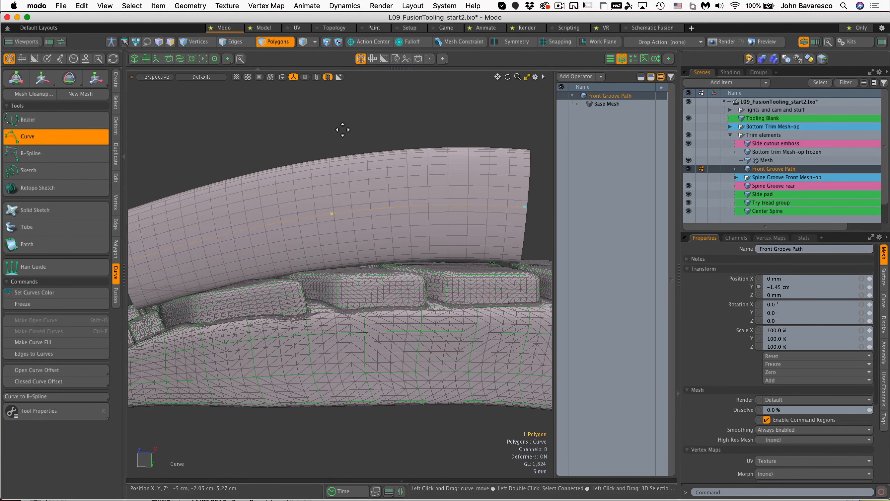
key("w")
left_click_drag(308, 269, 291, 185, "ctrl+alt")
key("space")
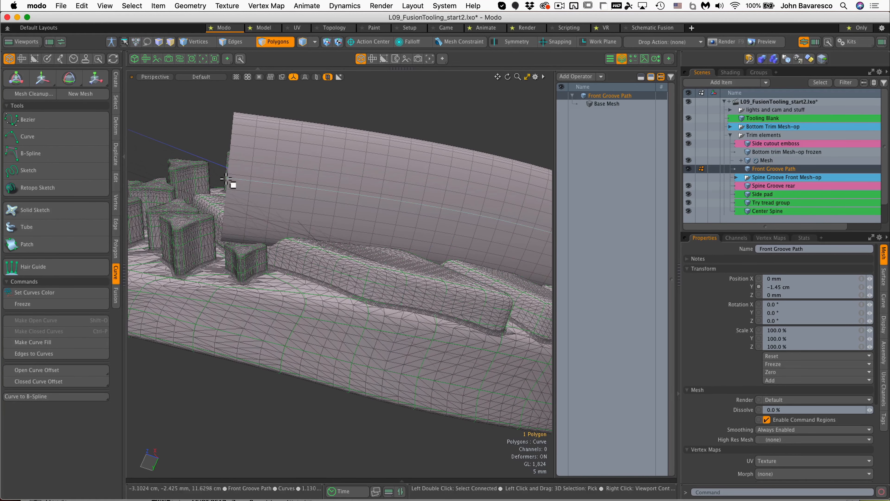
Reactivate the Curve tool and refine Front Groove Path's middle and heel-end points against the spine treads
left_click(28, 136)
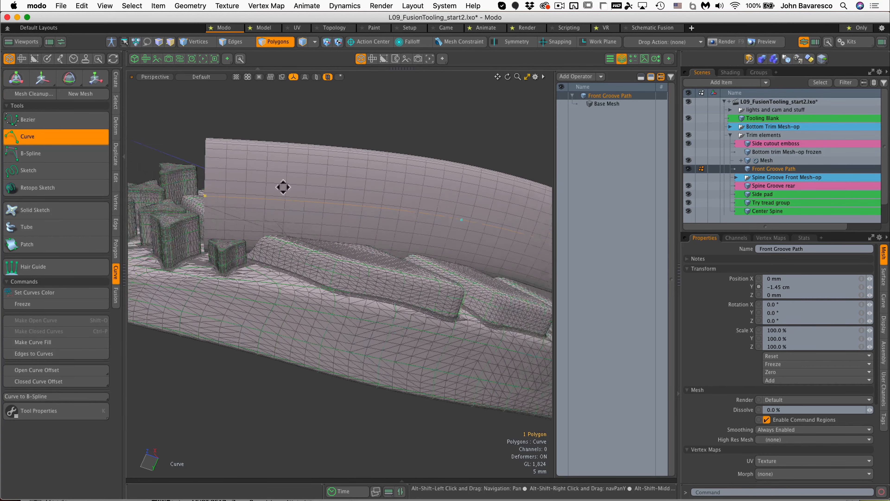
left_click_drag(282, 185, 302, 223, "alt")
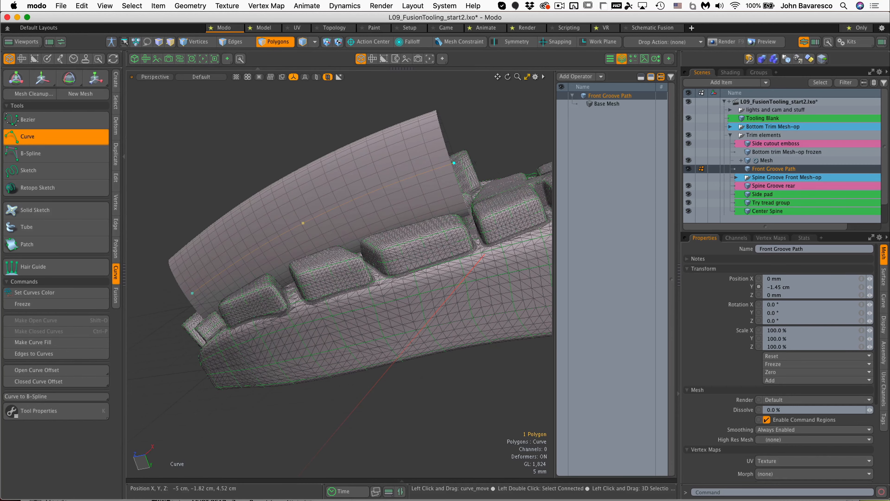
scroll(414, 221, "up", 4)
left_click_drag(413, 221, 374, 240, "alt")
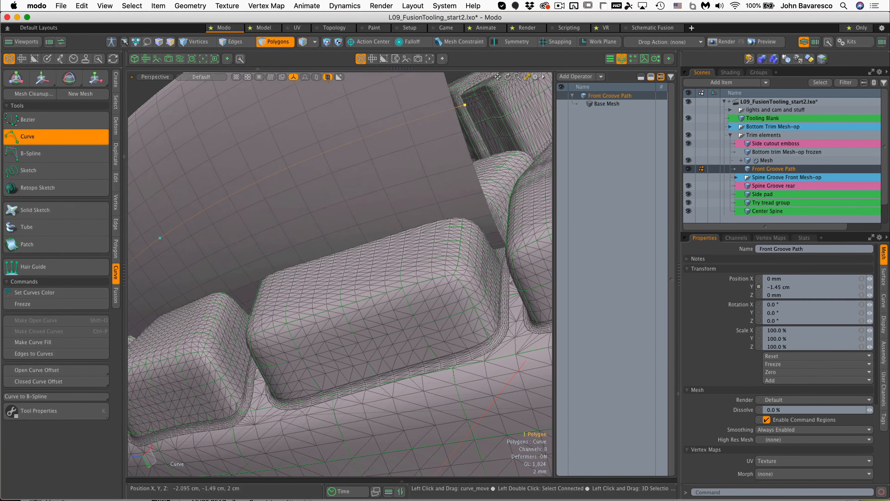
left_click_drag(467, 112, 267, 219, "alt")
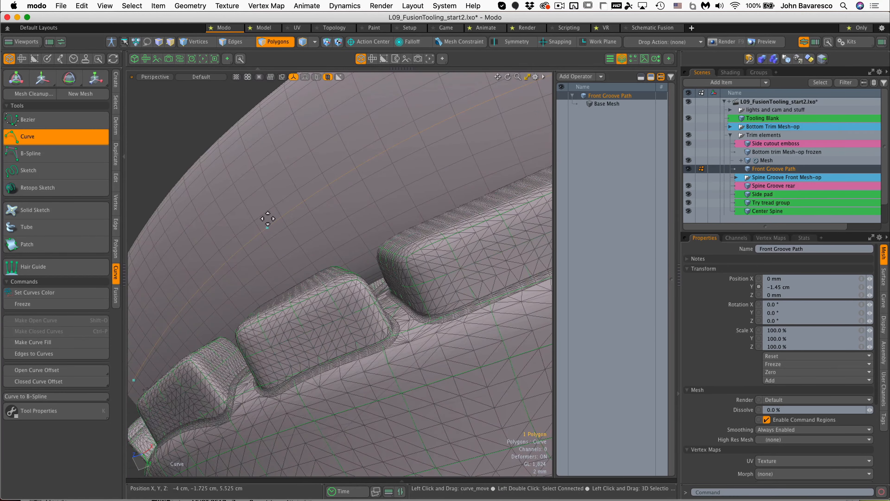
left_click_drag(378, 283, 334, 229, "ctrl+alt")
Adjust the toe-end point of Front Groove Path relative to the front treads and leave the Curve tool
scroll(276, 307, "up", 5)
left_click_drag(276, 307, 393, 150, "alt")
scroll(228, 267, "down", 5)
key("space")
key("ctrl+space")
left_click_drag(402, 161, 423, 225, "ctrl+alt")
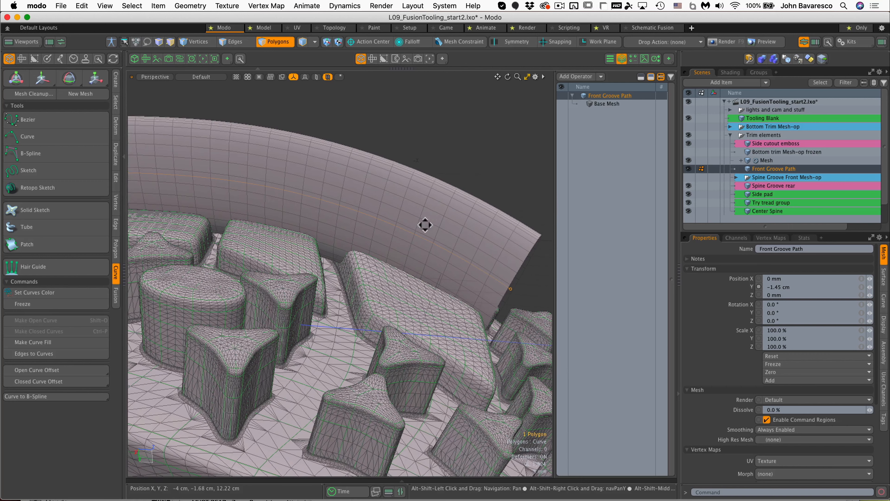
Select the extruded groove mesh together with Center Spine and apply it as a subtractive Fusion trim to the treads
left_click(285, 41)
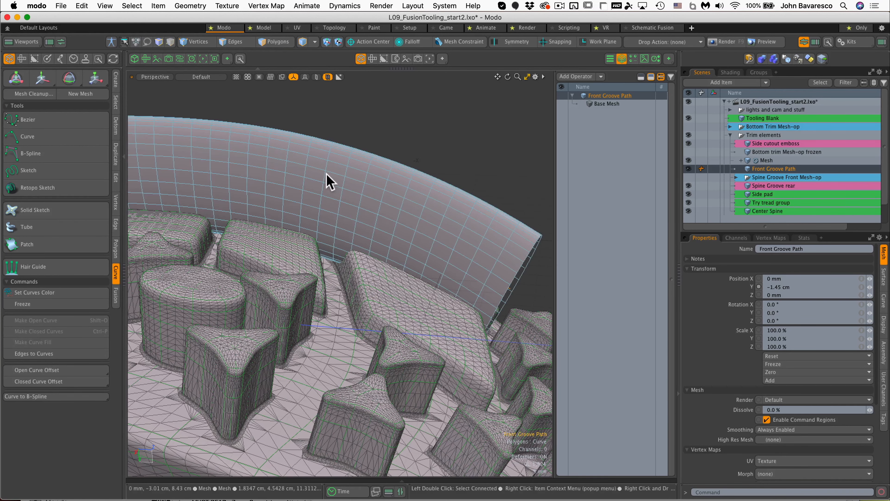
left_click(327, 174)
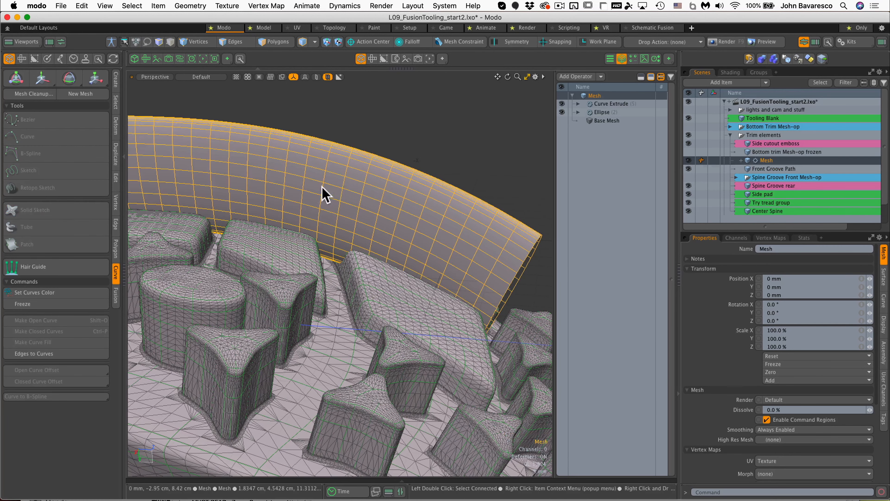
left_click(300, 271, "shift")
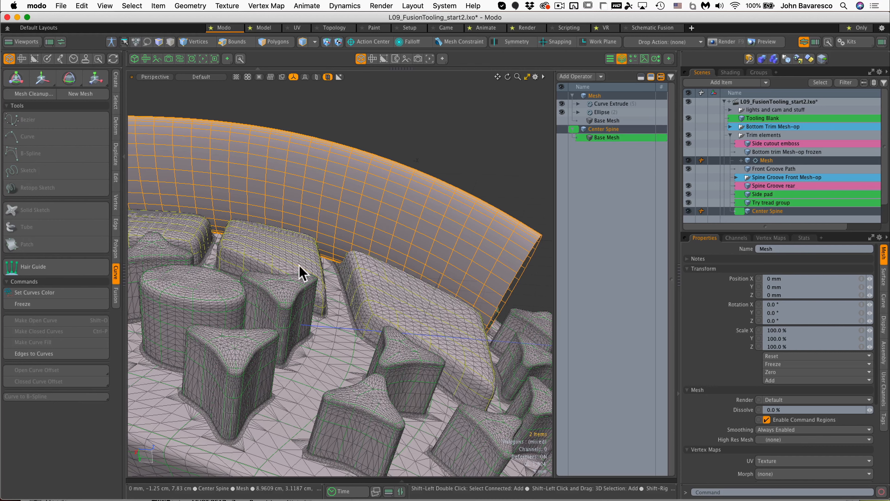
left_click(115, 295)
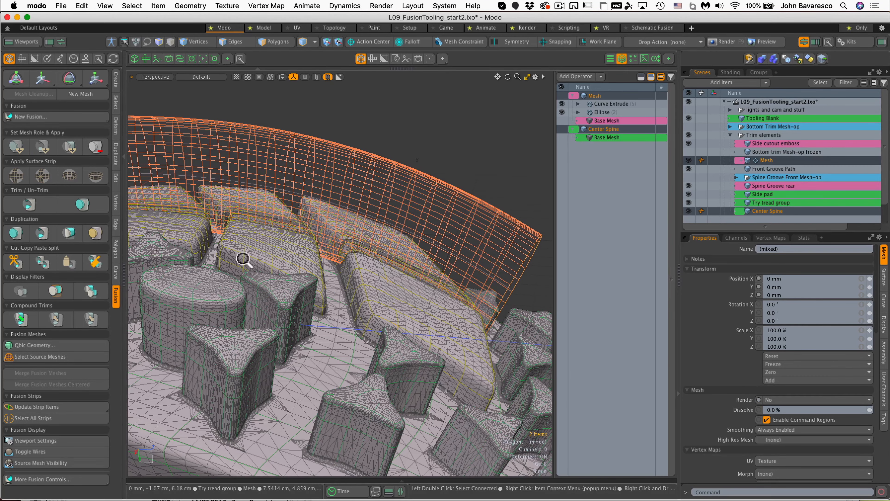
Examine the front groove cut along the Center Spine treads and activate the groove mesh's Ellipse operation
left_click_drag(279, 241, 394, 252, "alt")
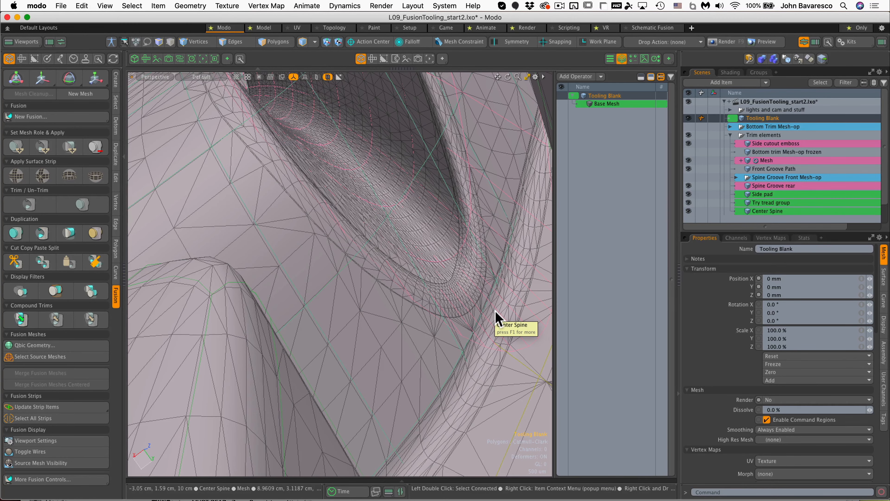
mouse_move(494, 294)
left_mouse_down("ctrl+alt")
mouse_move(475, 281)
mouse_move(370, 286)
mouse_move(424, 309)
mouse_move(492, 288)
left_mouse_up("ctrl+alt")
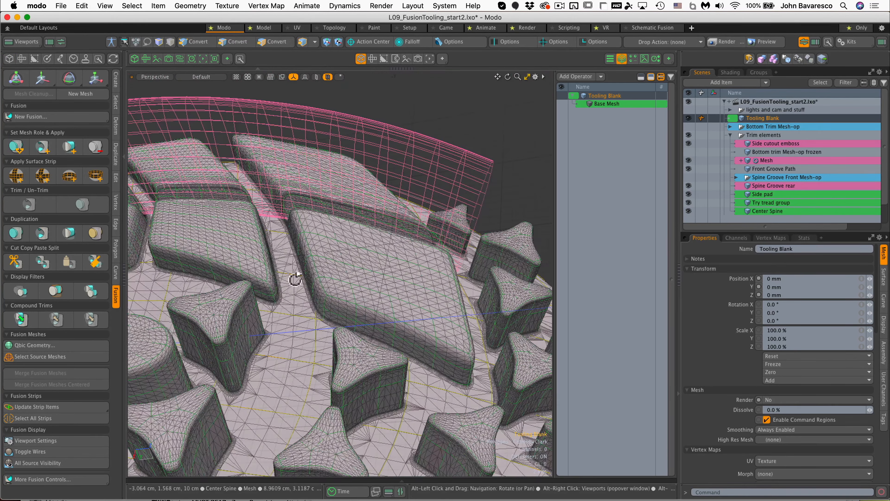
left_click_drag(296, 279, 341, 270, "alt")
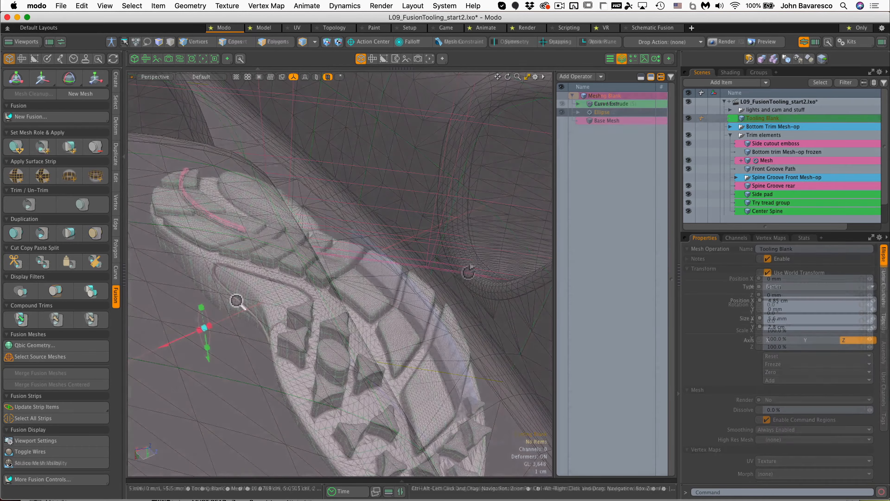
left_click_drag(235, 302, 177, 240, "alt")
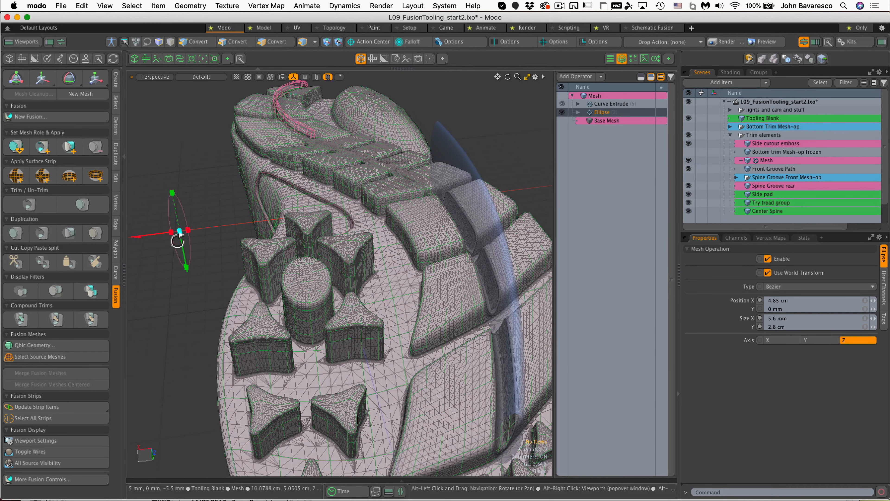